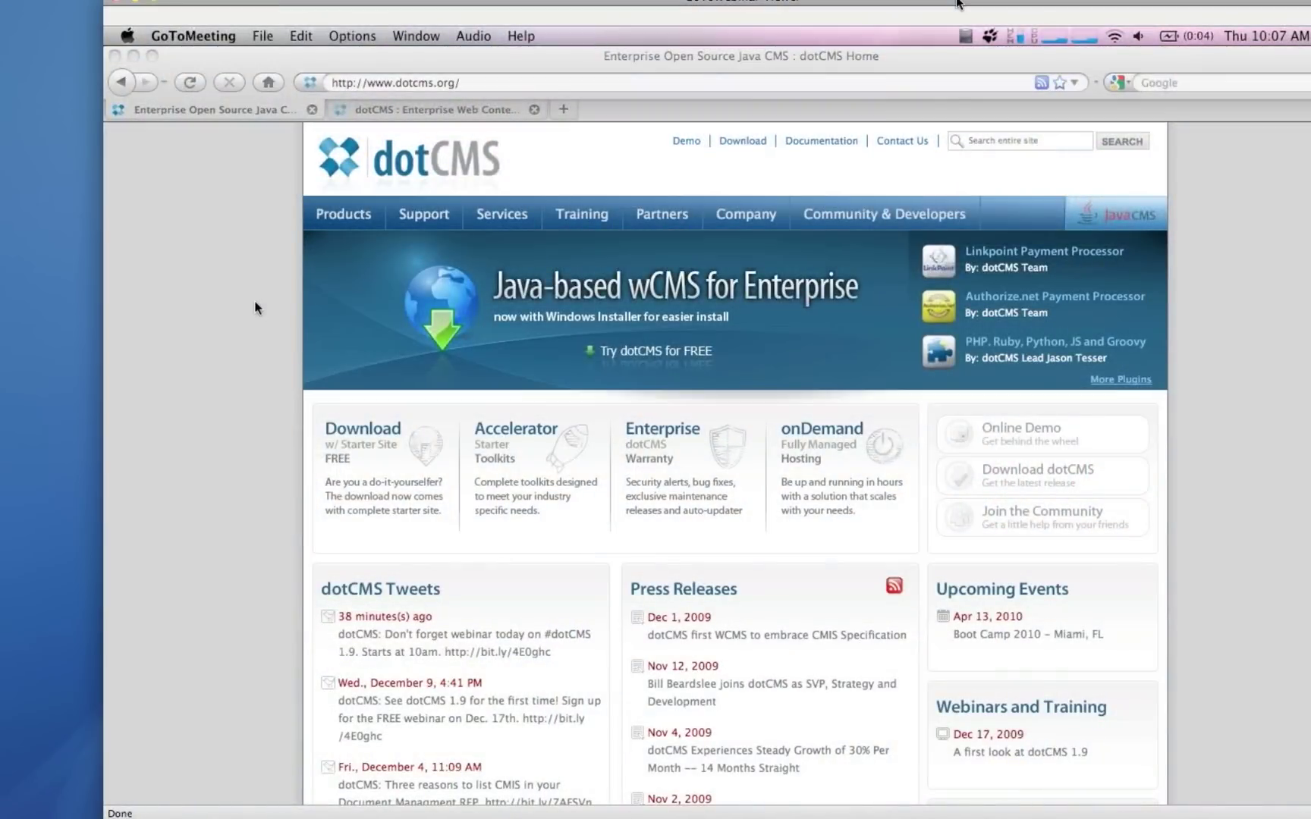
Switch to the dotCMS login tab and close the dotCMS.org home page tab.
click(390, 112)
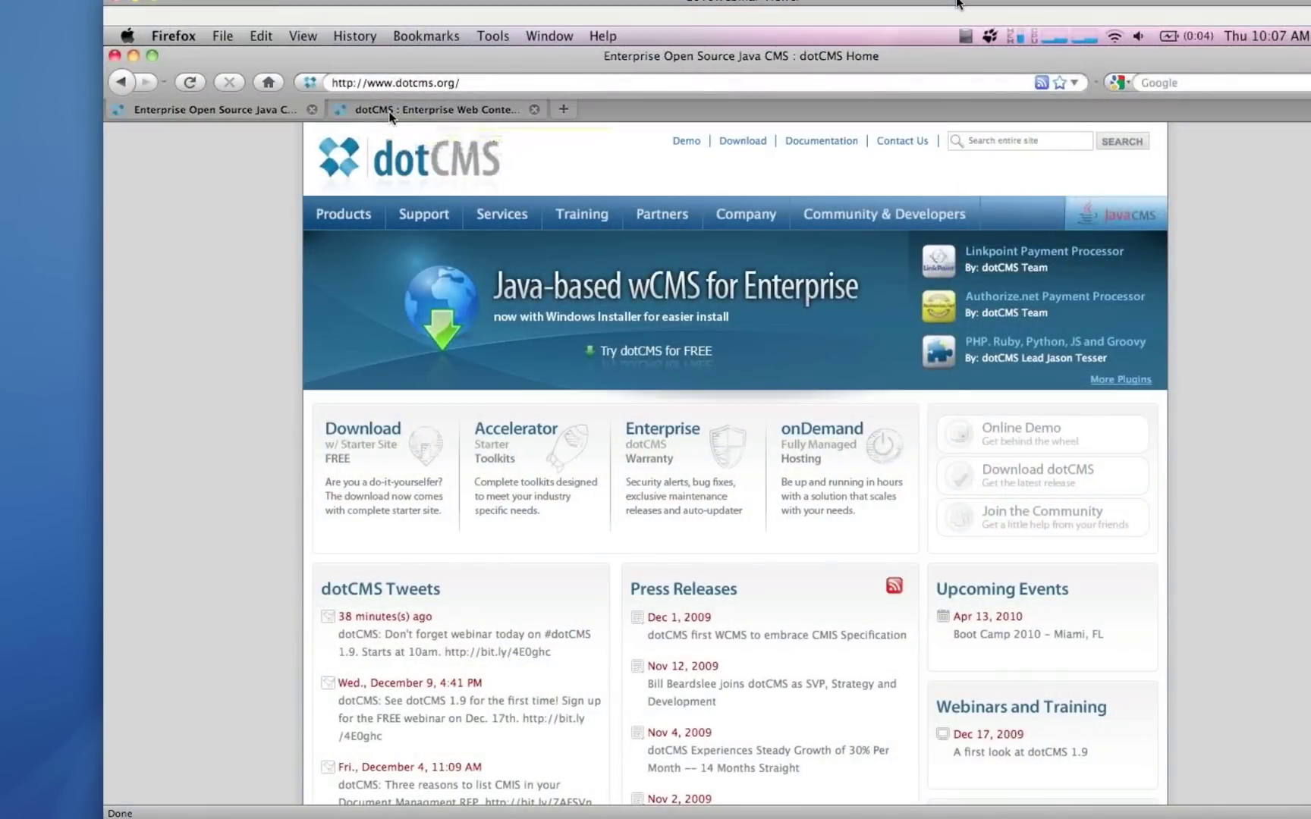
click(388, 110)
click(312, 109)
click(395, 88)
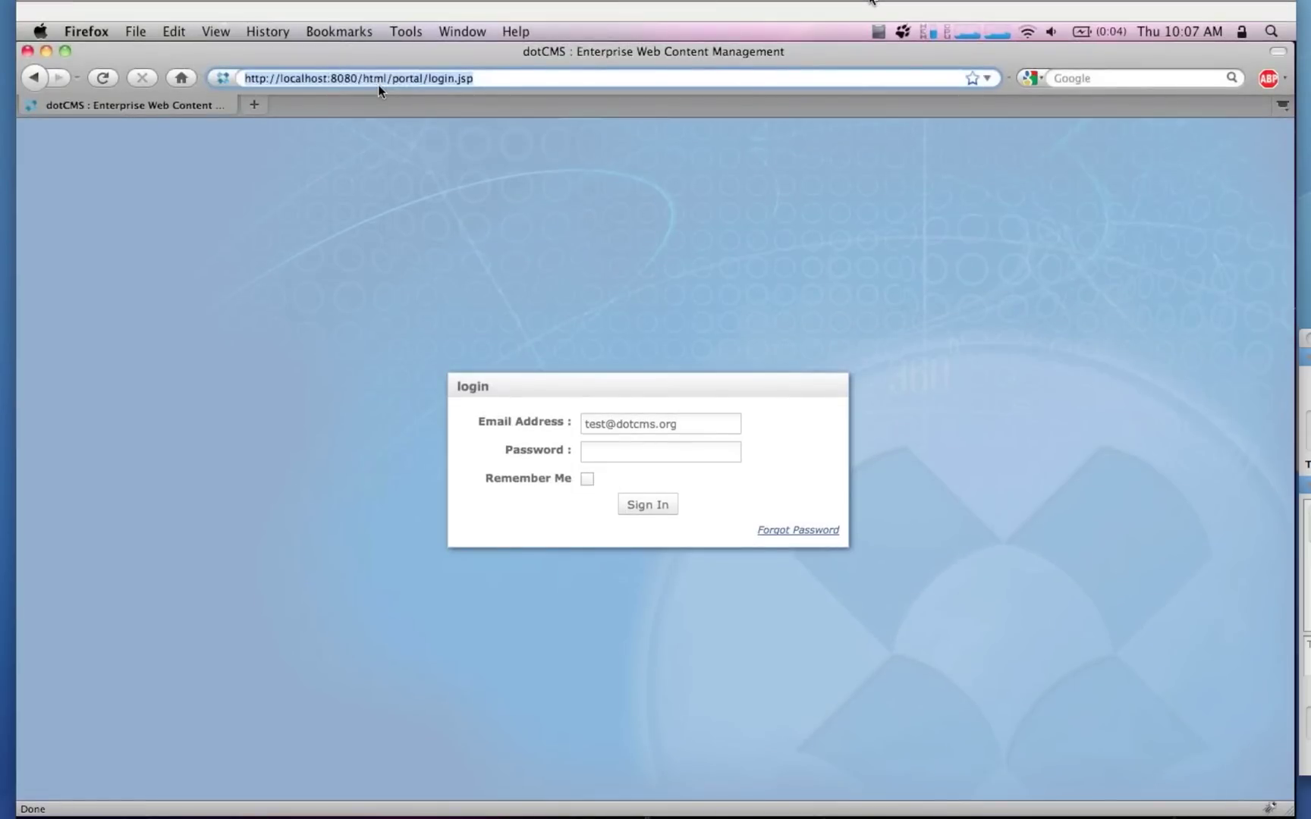
click(671, 390)
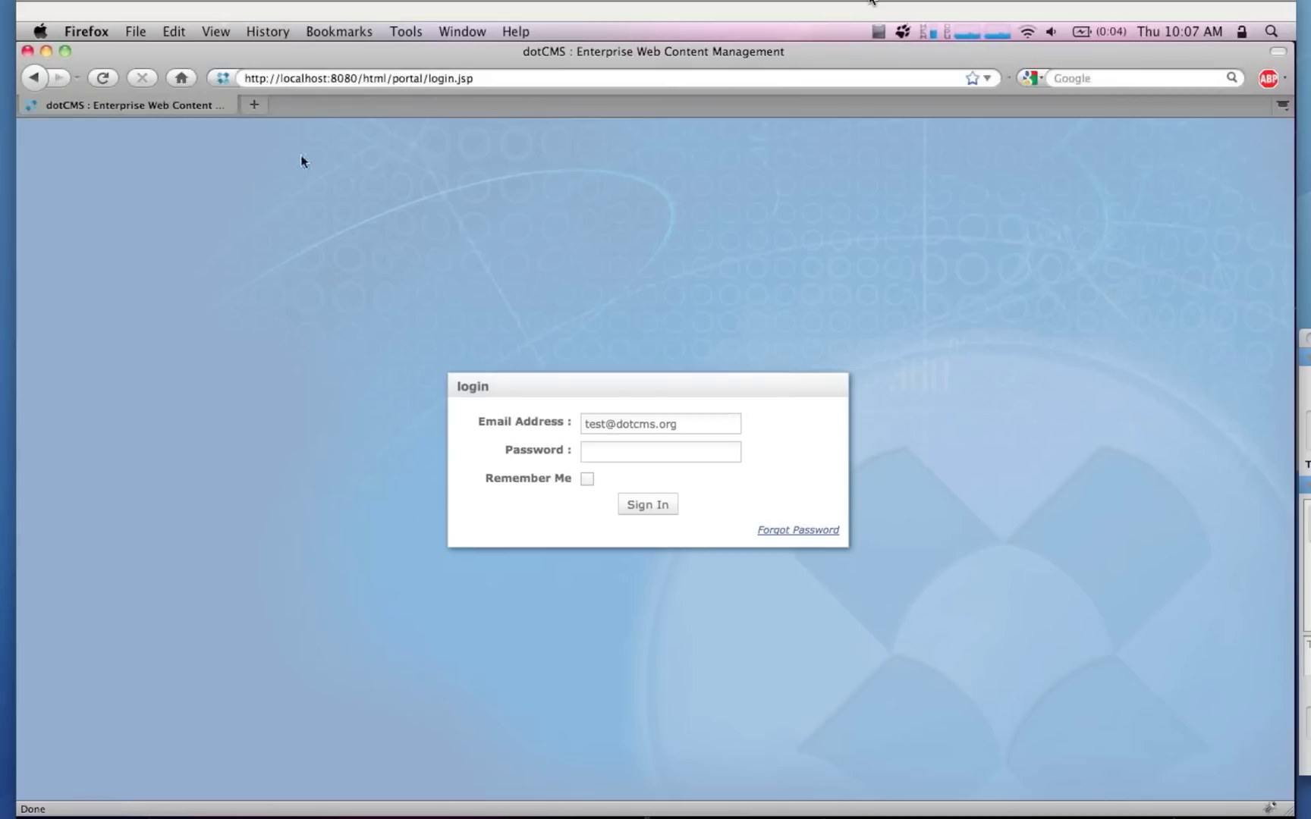
Trim the address down to localhost:8080/ and load it.
click(361, 79)
drag(363, 78, 487, 74)
key(shift+Home)
key(Right)
key(Right)
key(Right)
key(shift+End)
key(BackSpace)
key(Return)
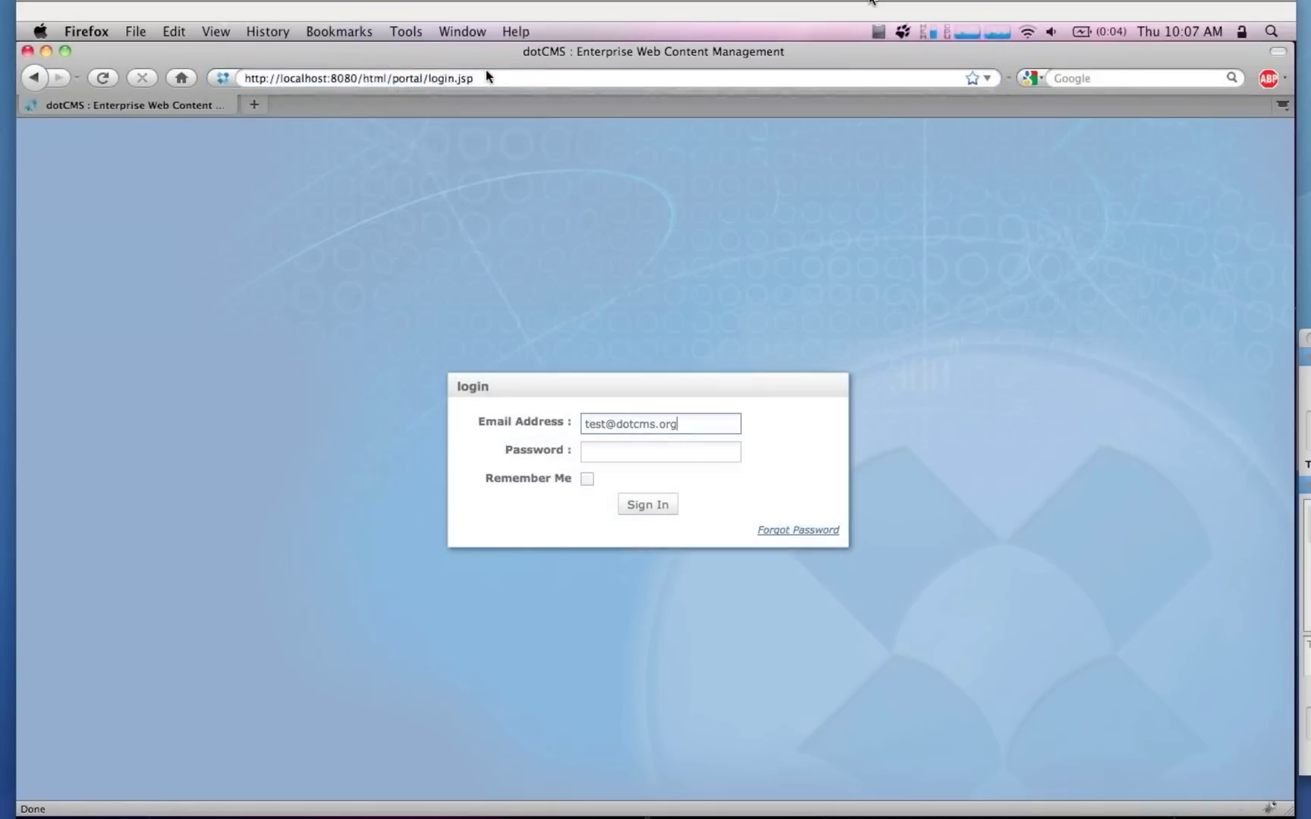
Enter the admin password and sign in to the dotCMS backend.
click(585, 455)
click(646, 504)
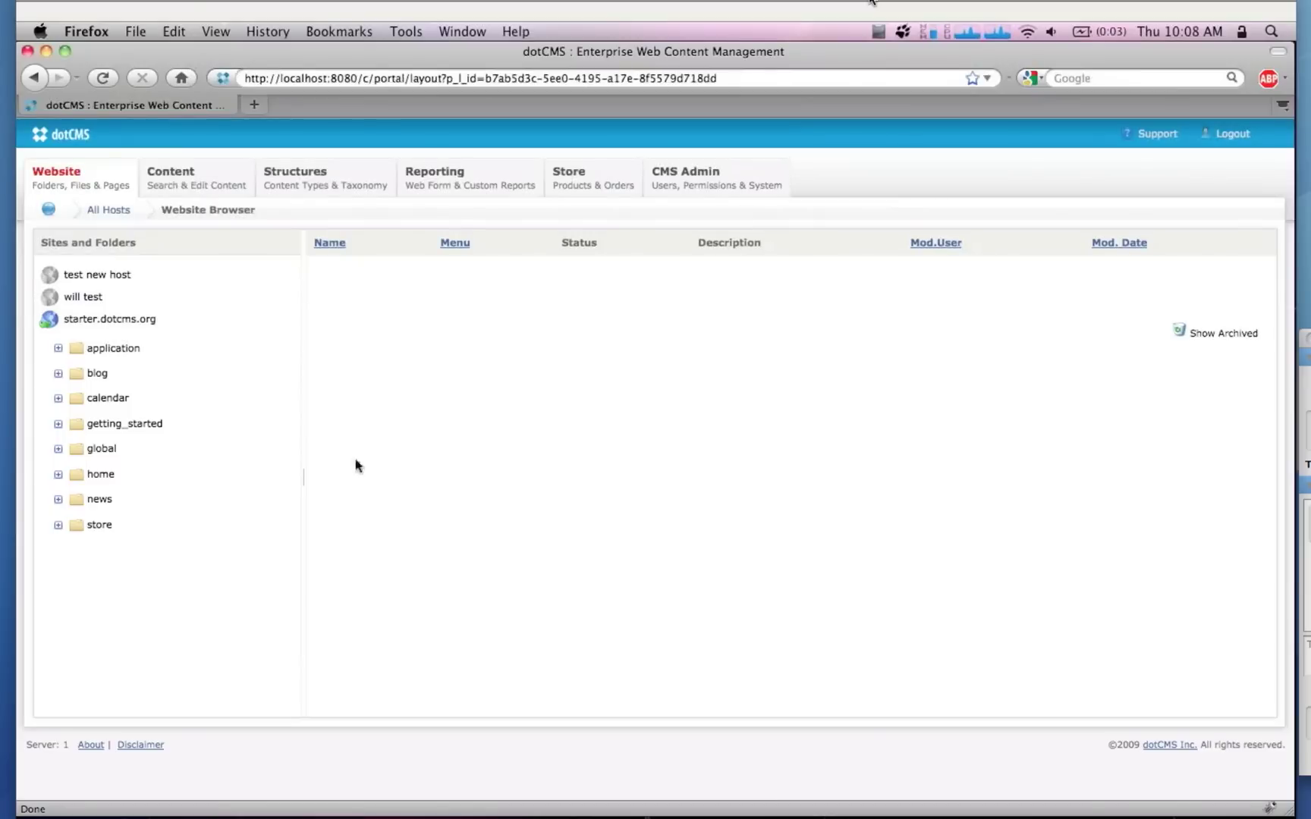
Resize the folder tree, then browse getting_started, calendar and getting_started again.
drag(304, 475, 120, 477)
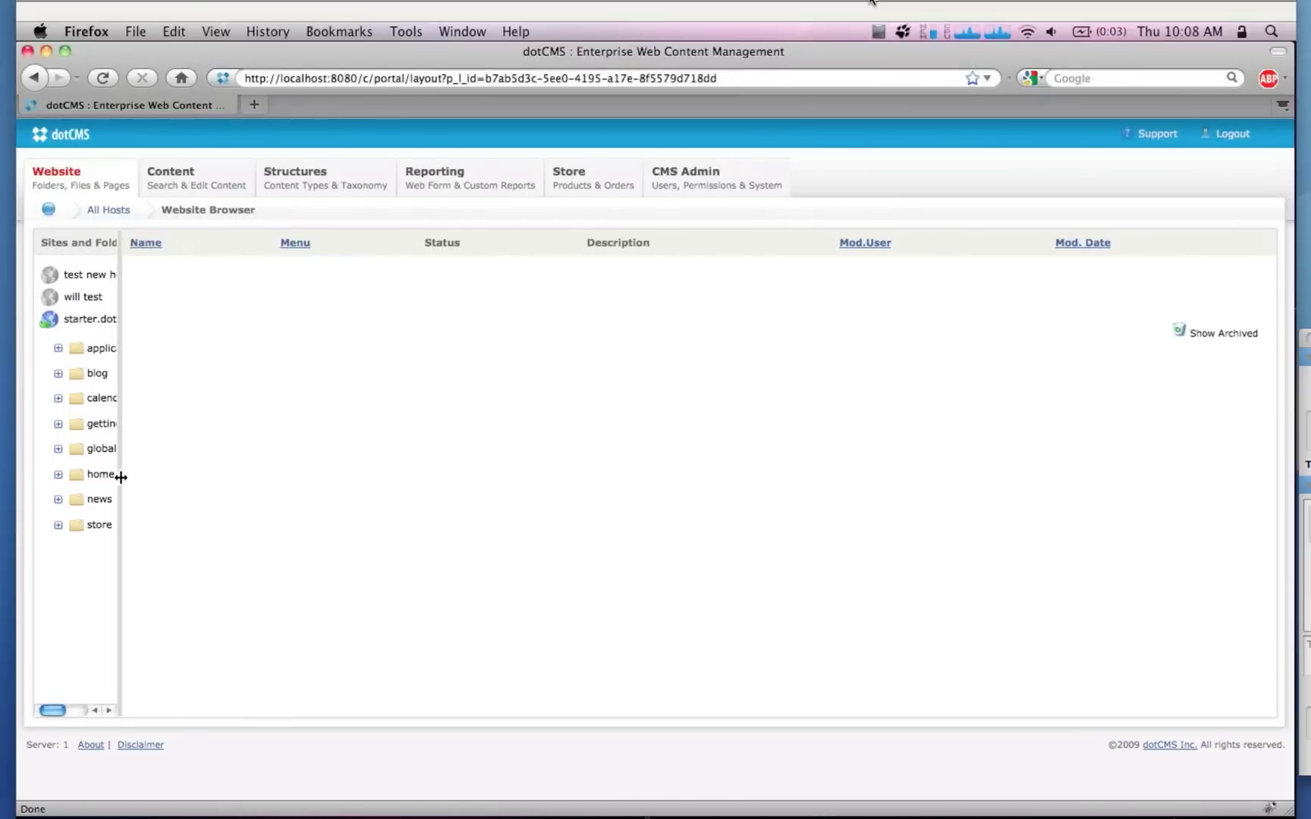
drag(225, 478, 283, 482)
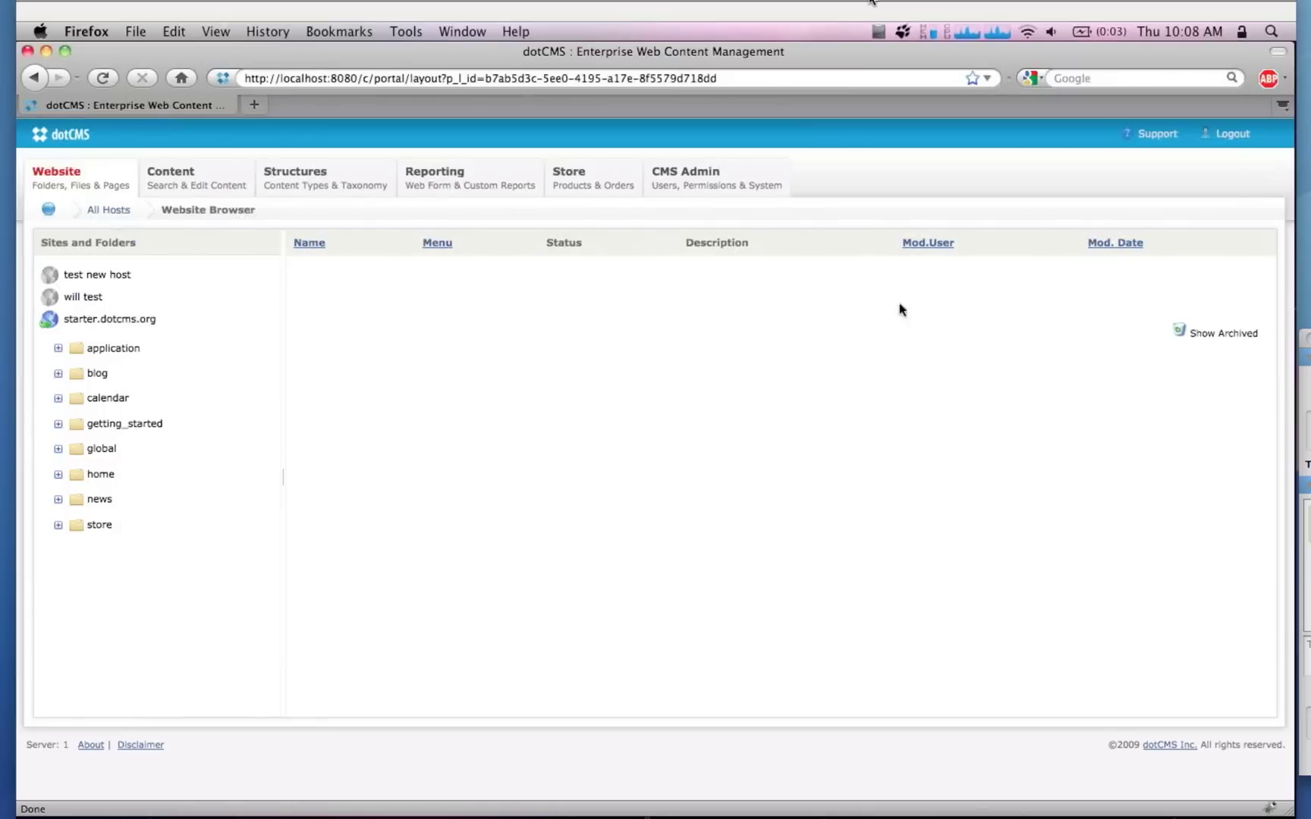
click(125, 425)
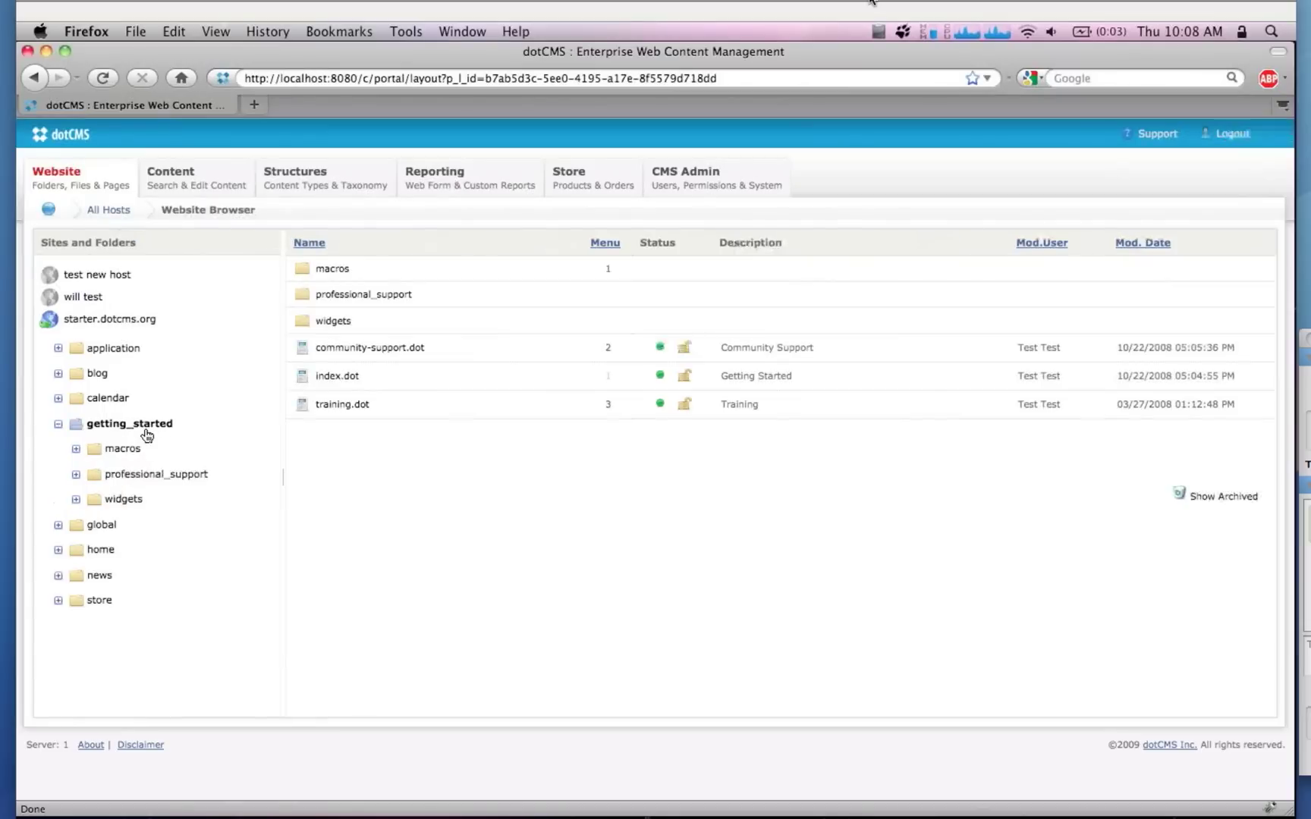
click(107, 400)
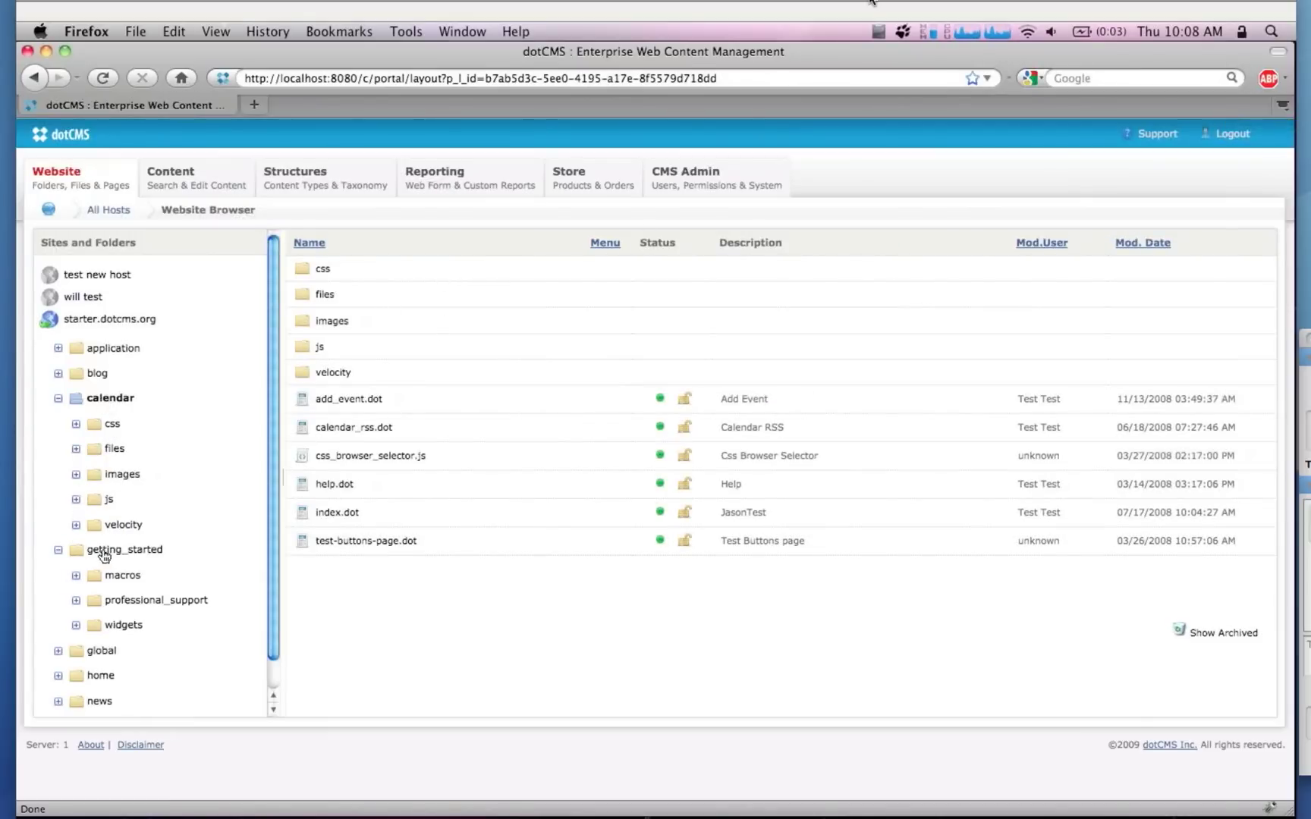
click(103, 550)
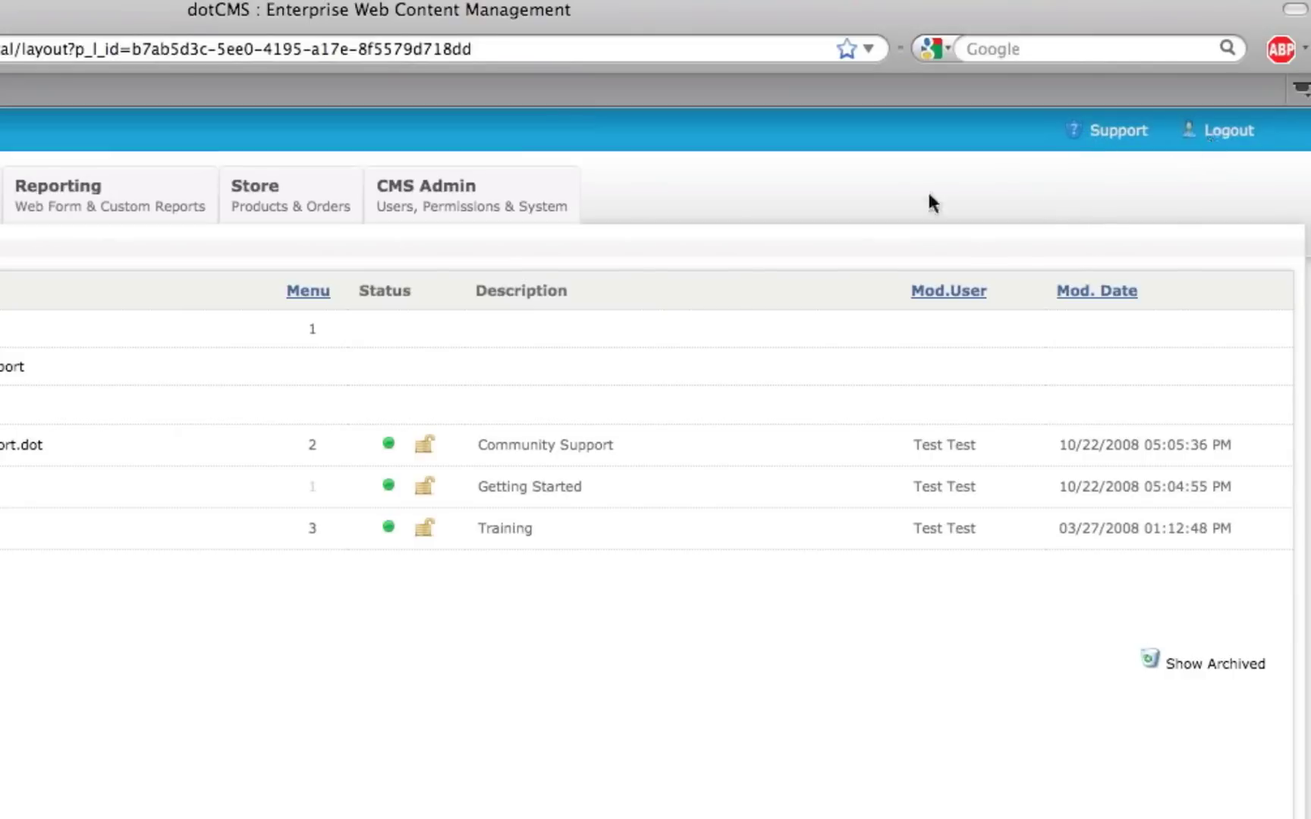
mouse_move(179, 194)
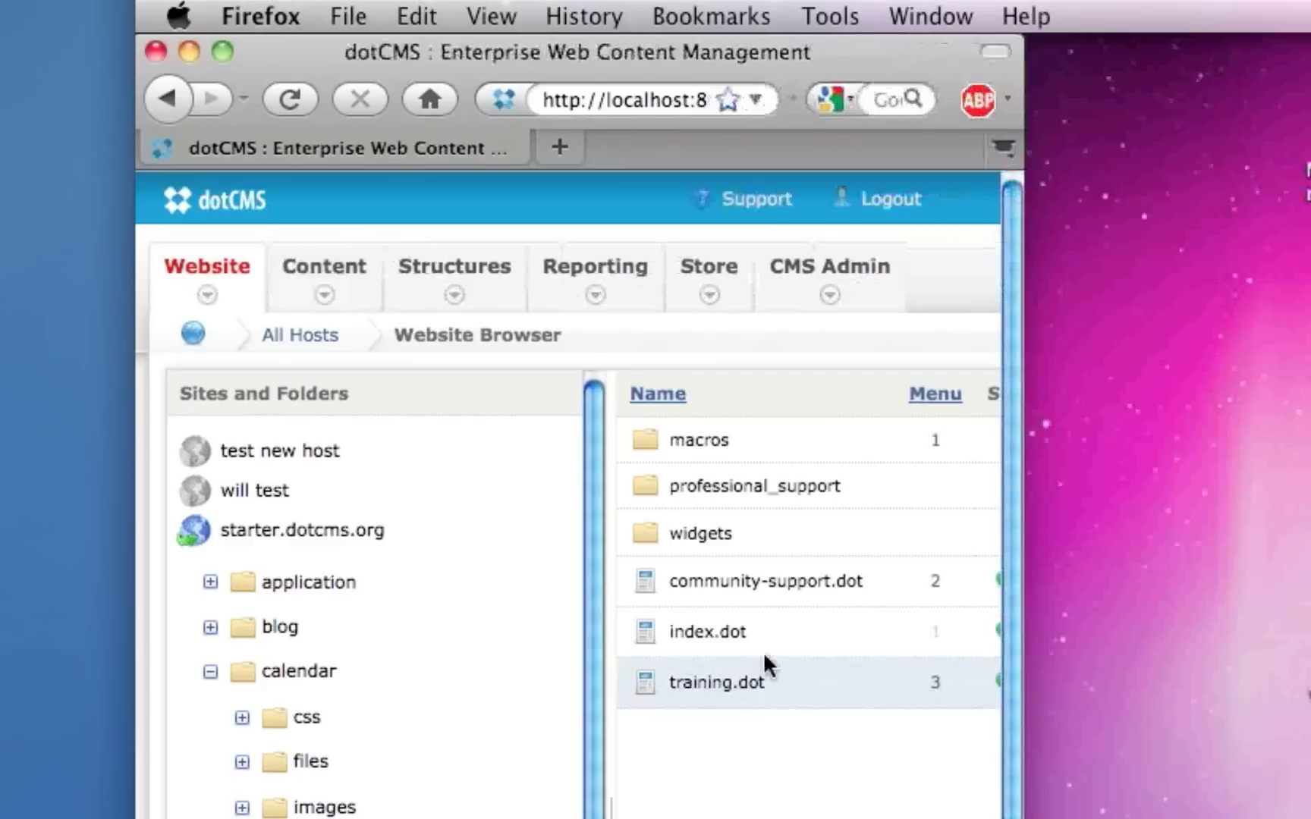
mouse_move(516, 302)
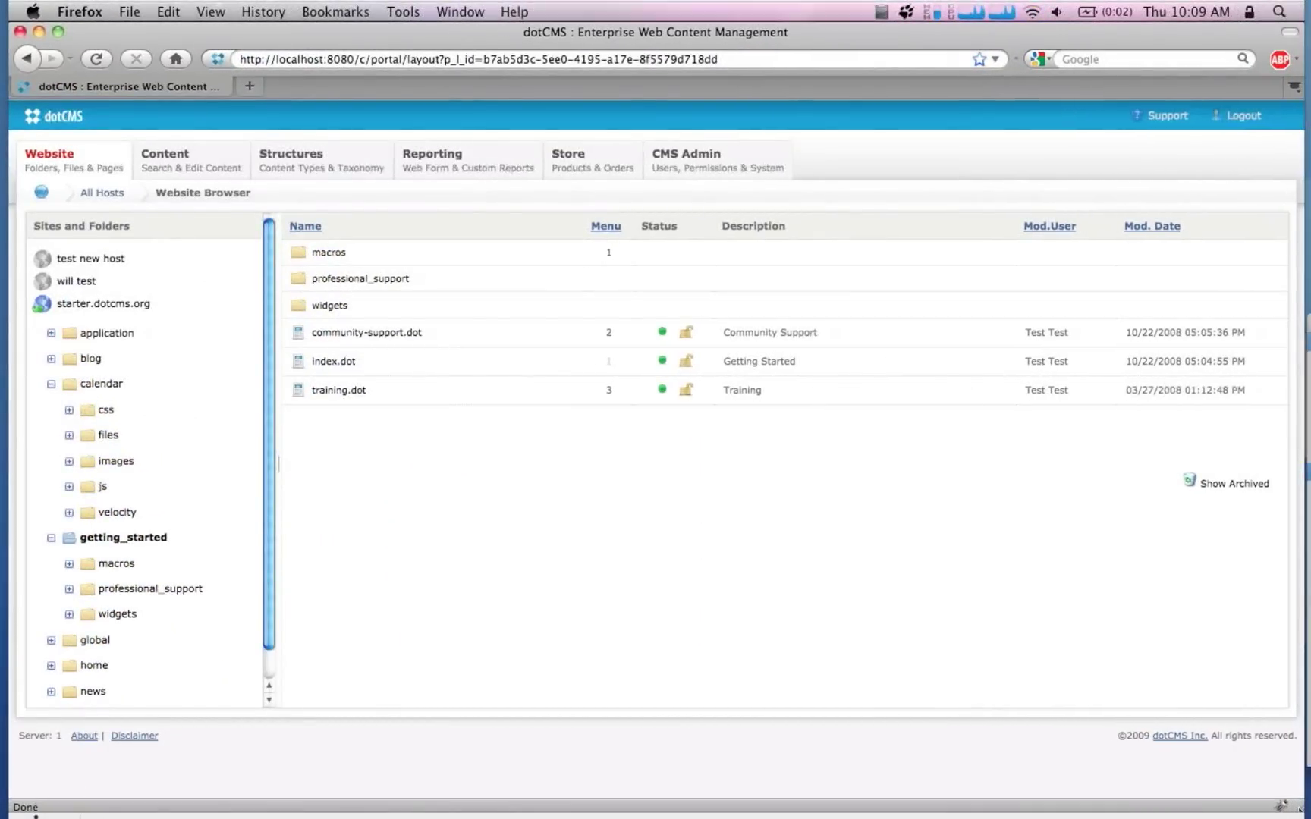
Open Content search from the Content tab, then go to Structures.
mouse_move(326, 171)
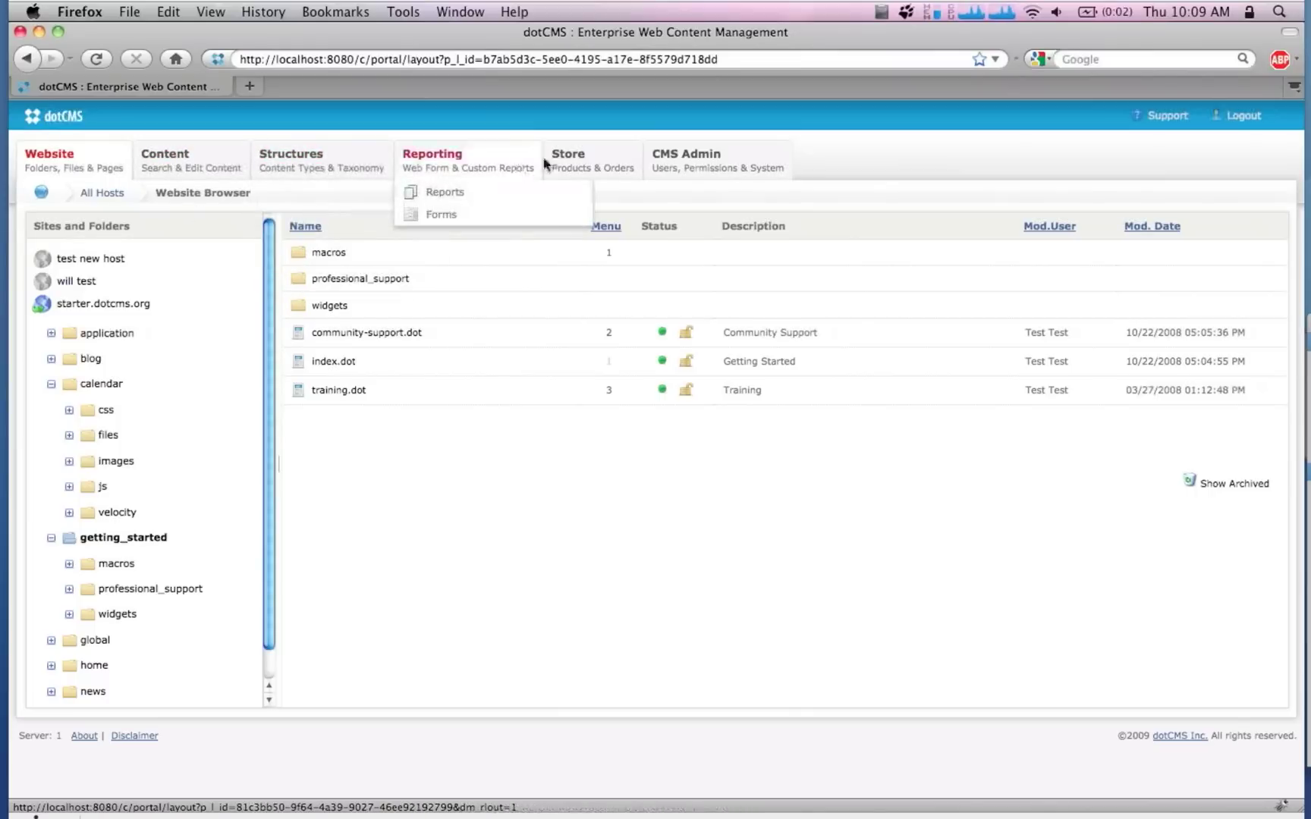
mouse_move(688, 175)
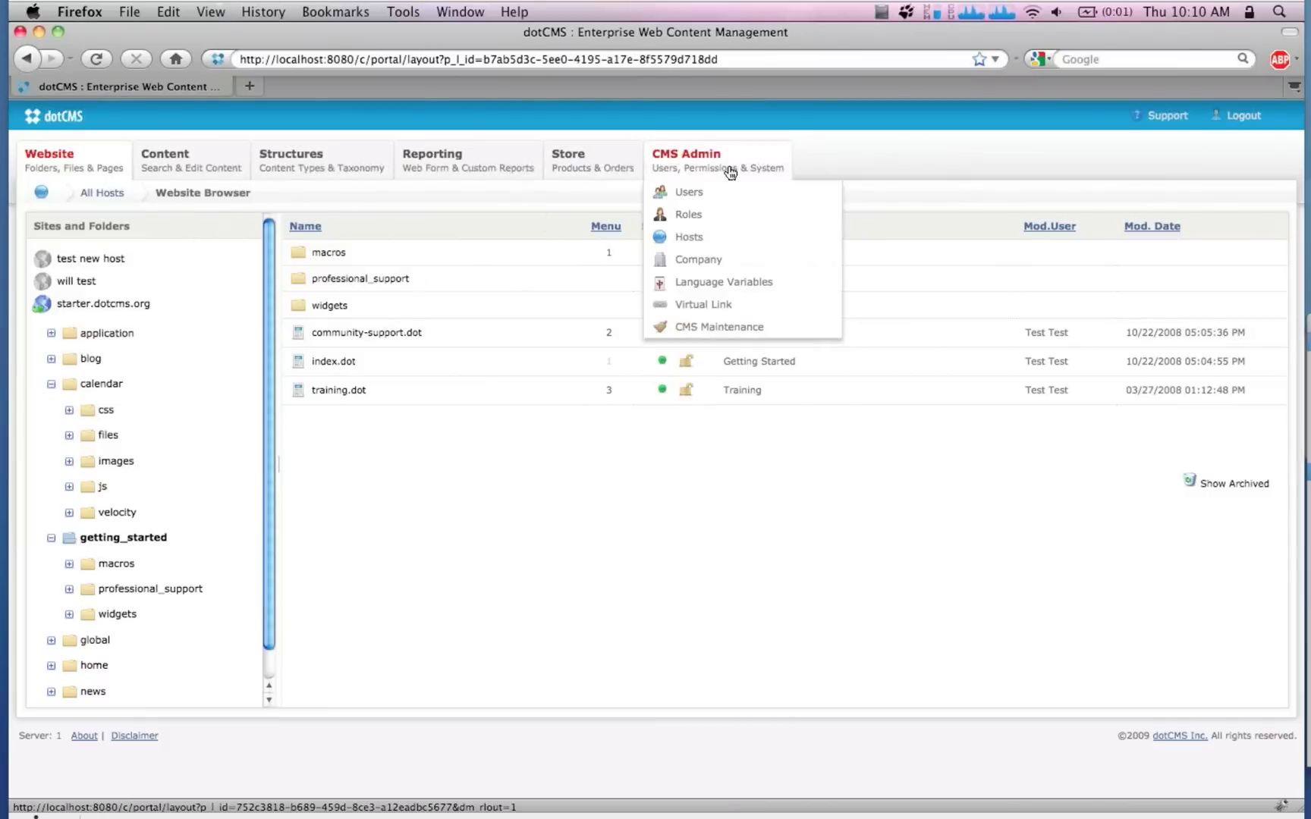
click(194, 160)
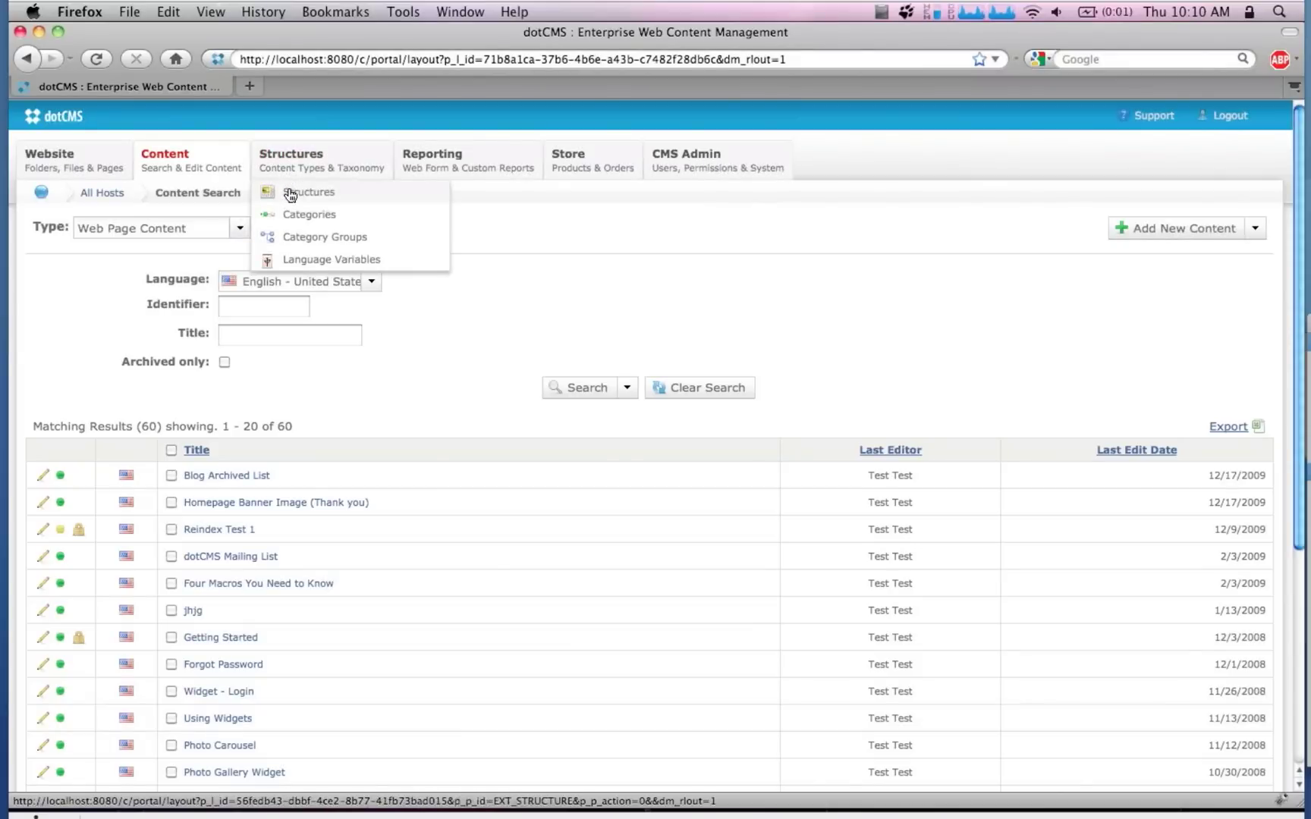
click(288, 192)
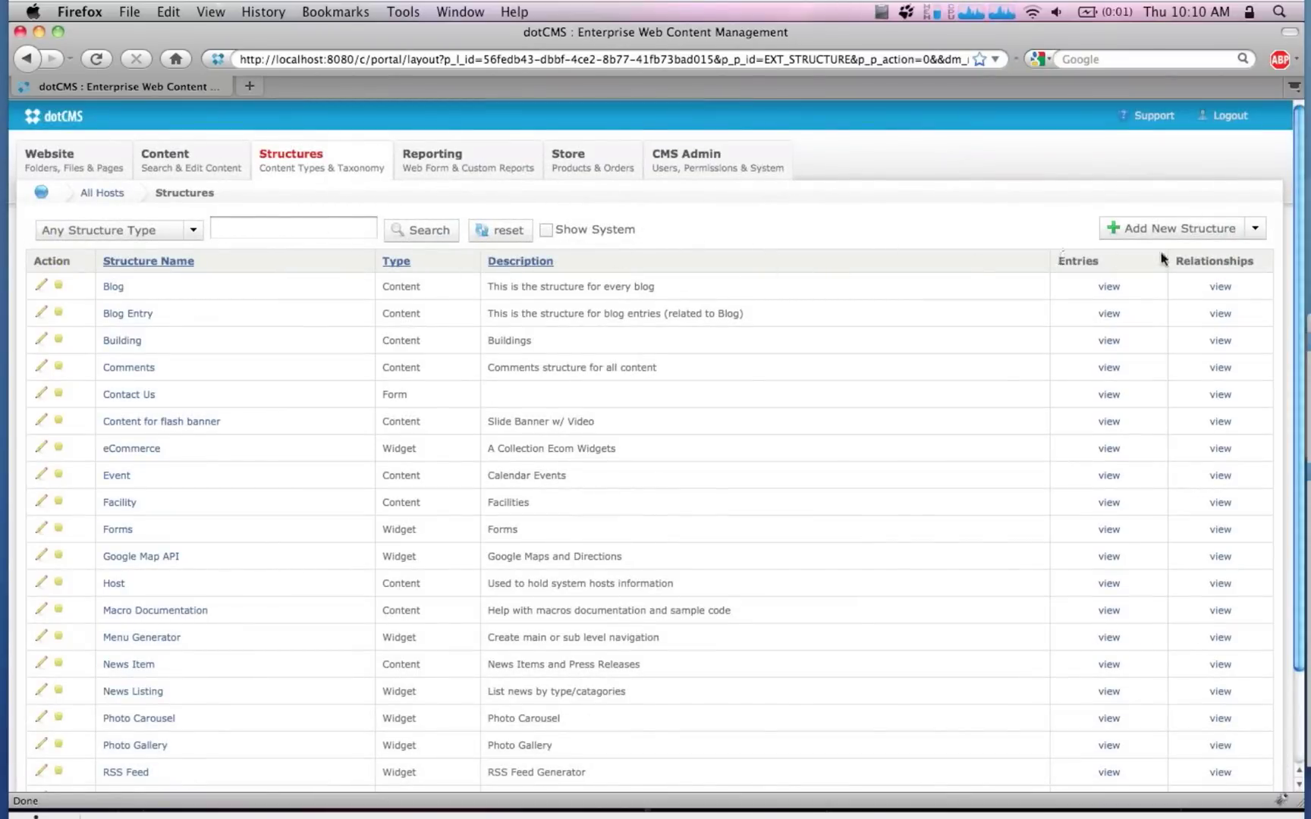
click(1253, 230)
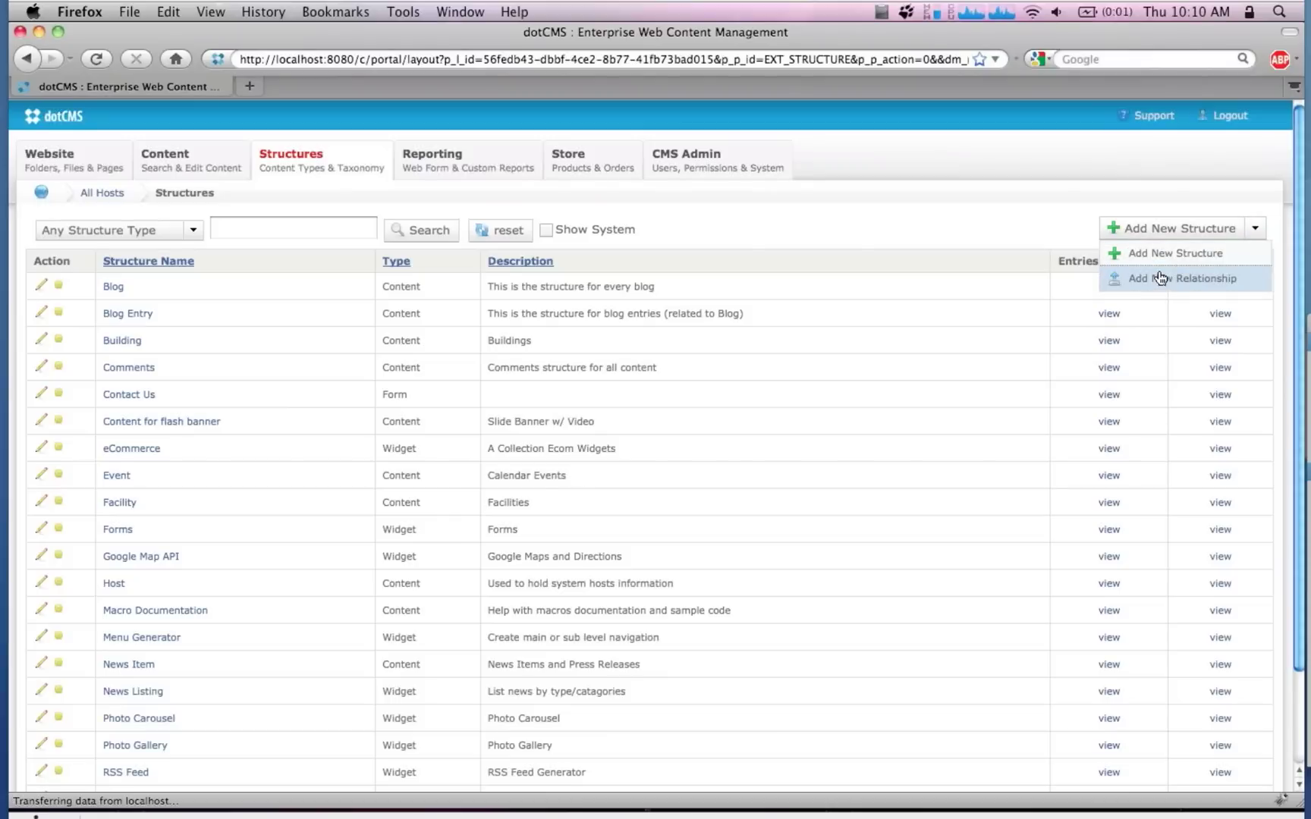
click(1256, 228)
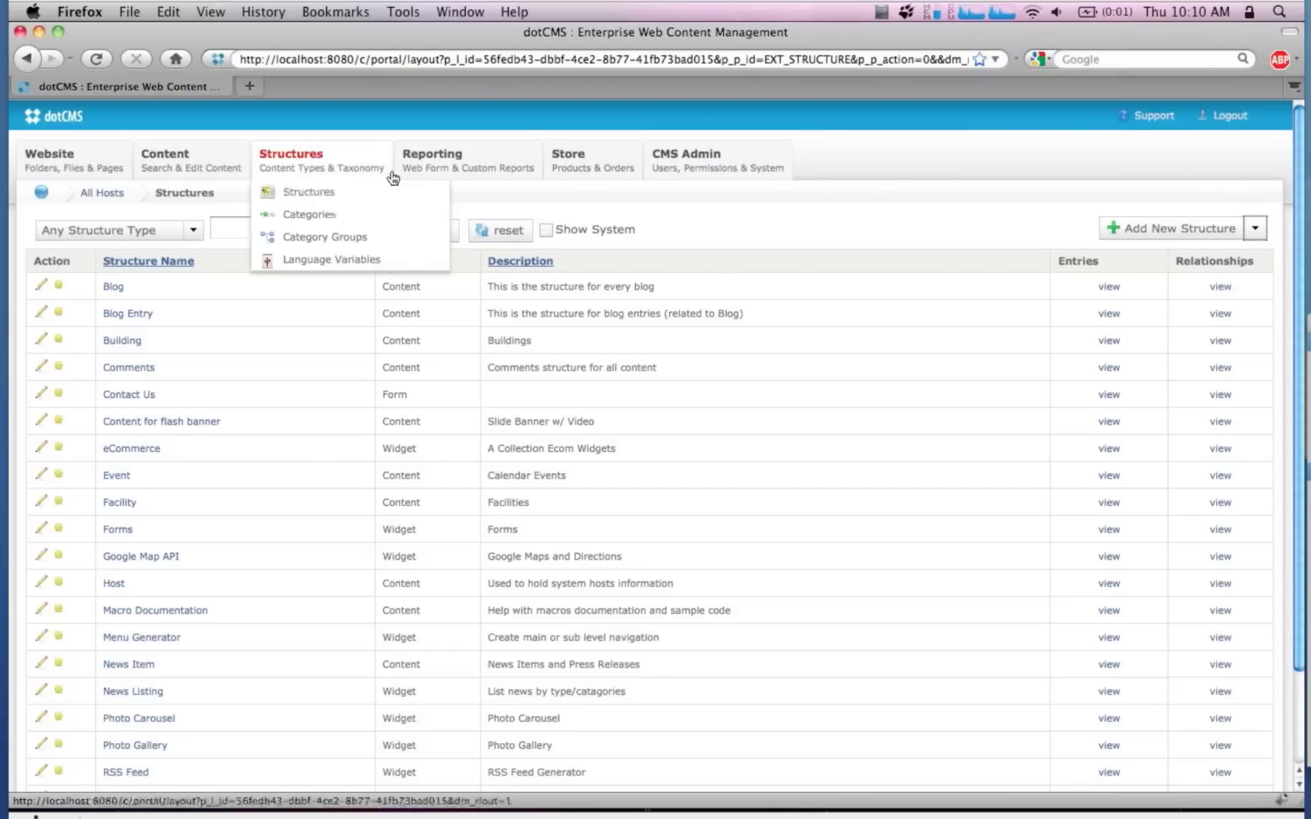
View the Reporting list, then open the Store's Products page.
click(442, 169)
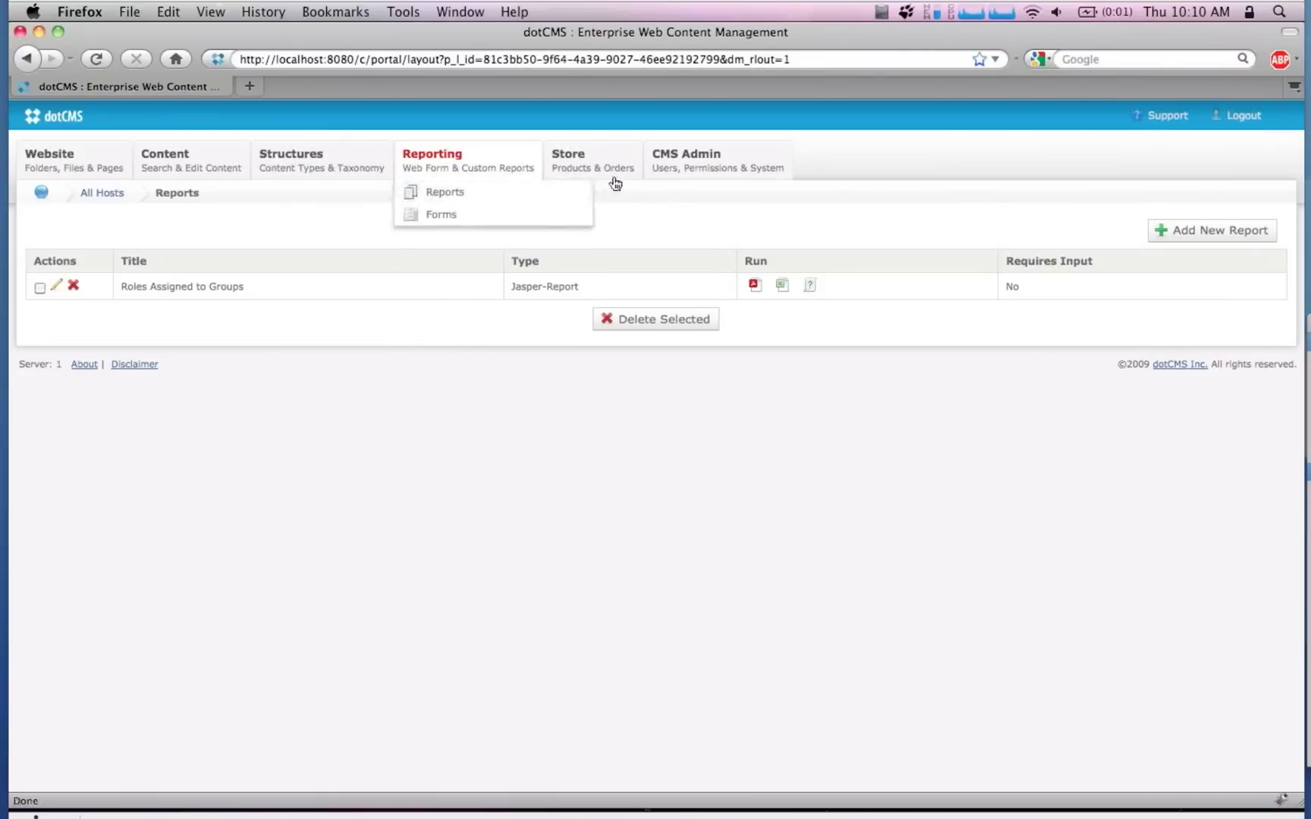
mouse_move(475, 180)
click(577, 182)
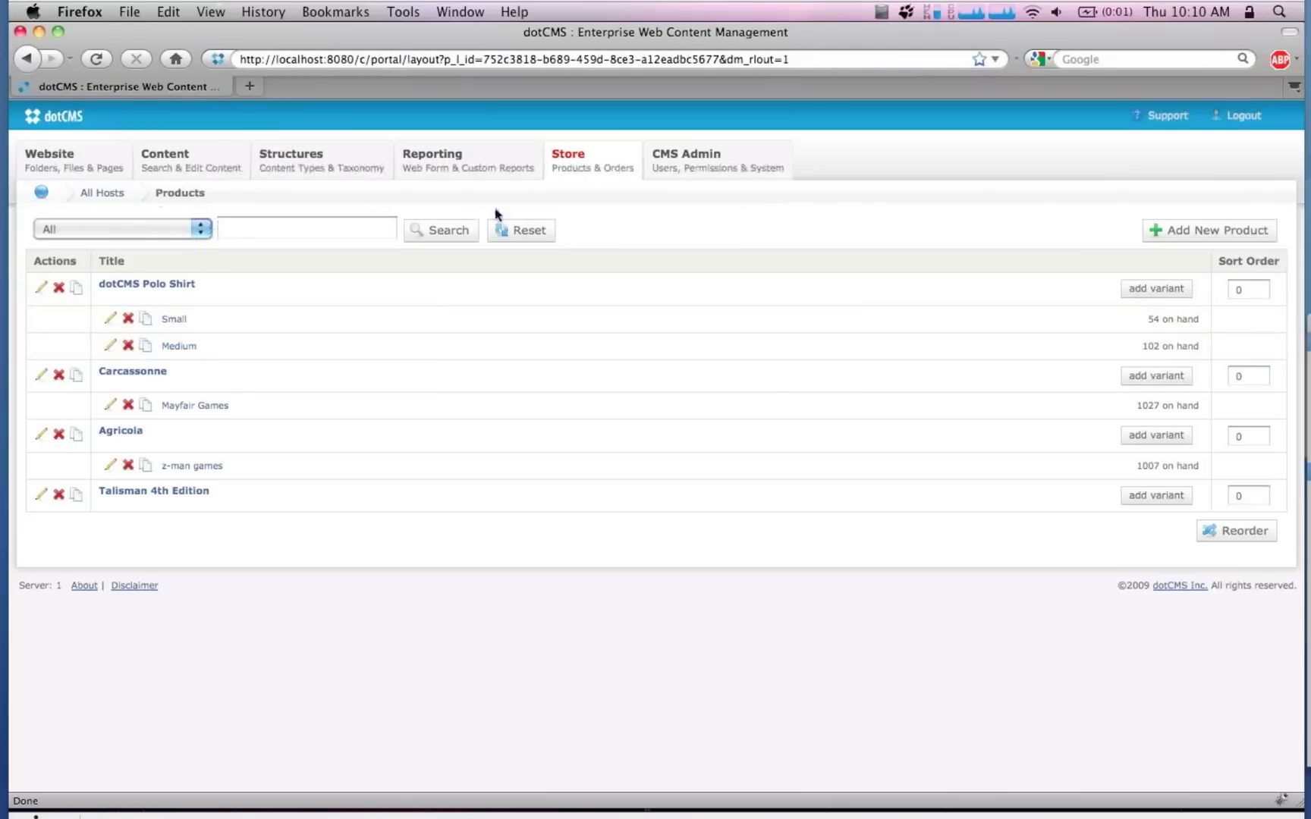
Open CMS Admin > Users and narrow the list with a name fragment in Filter.
click(697, 154)
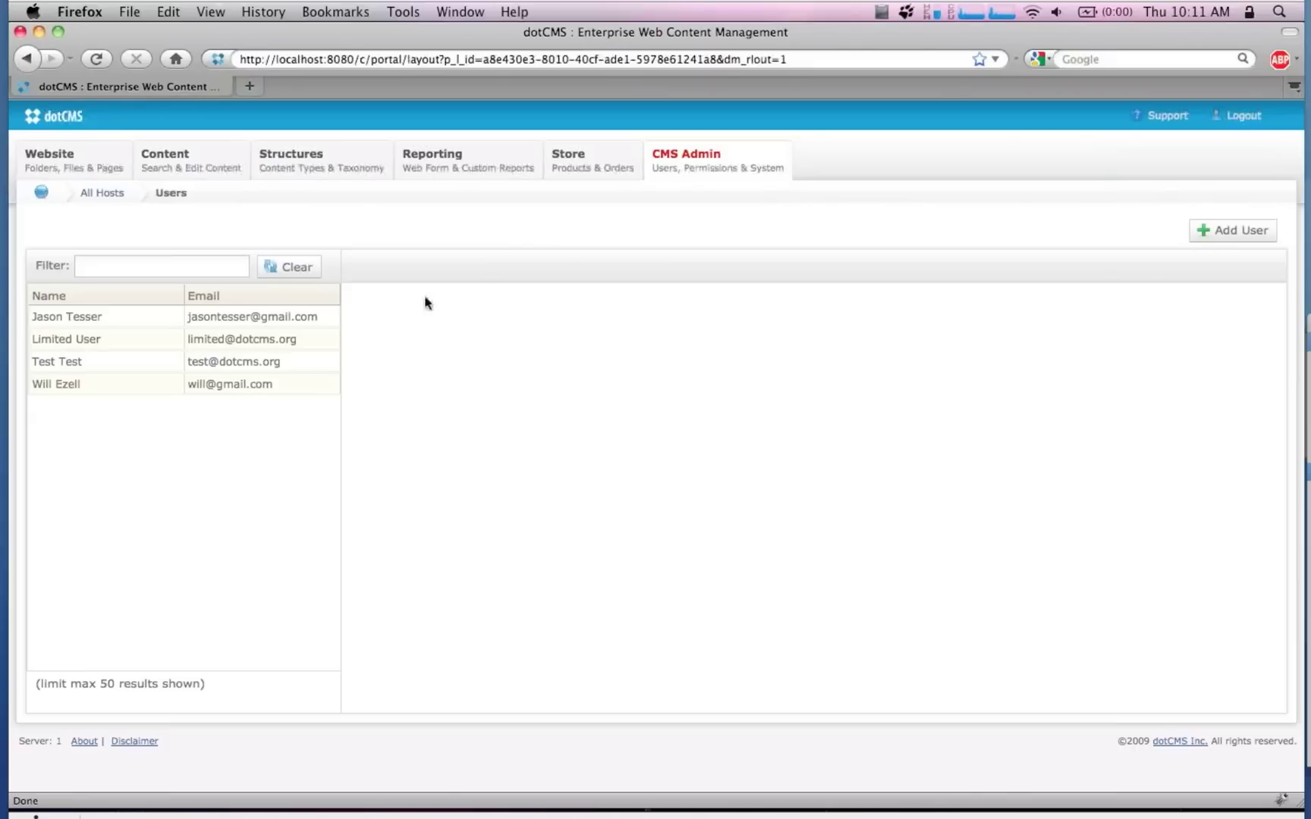
click(148, 265)
text(jas)
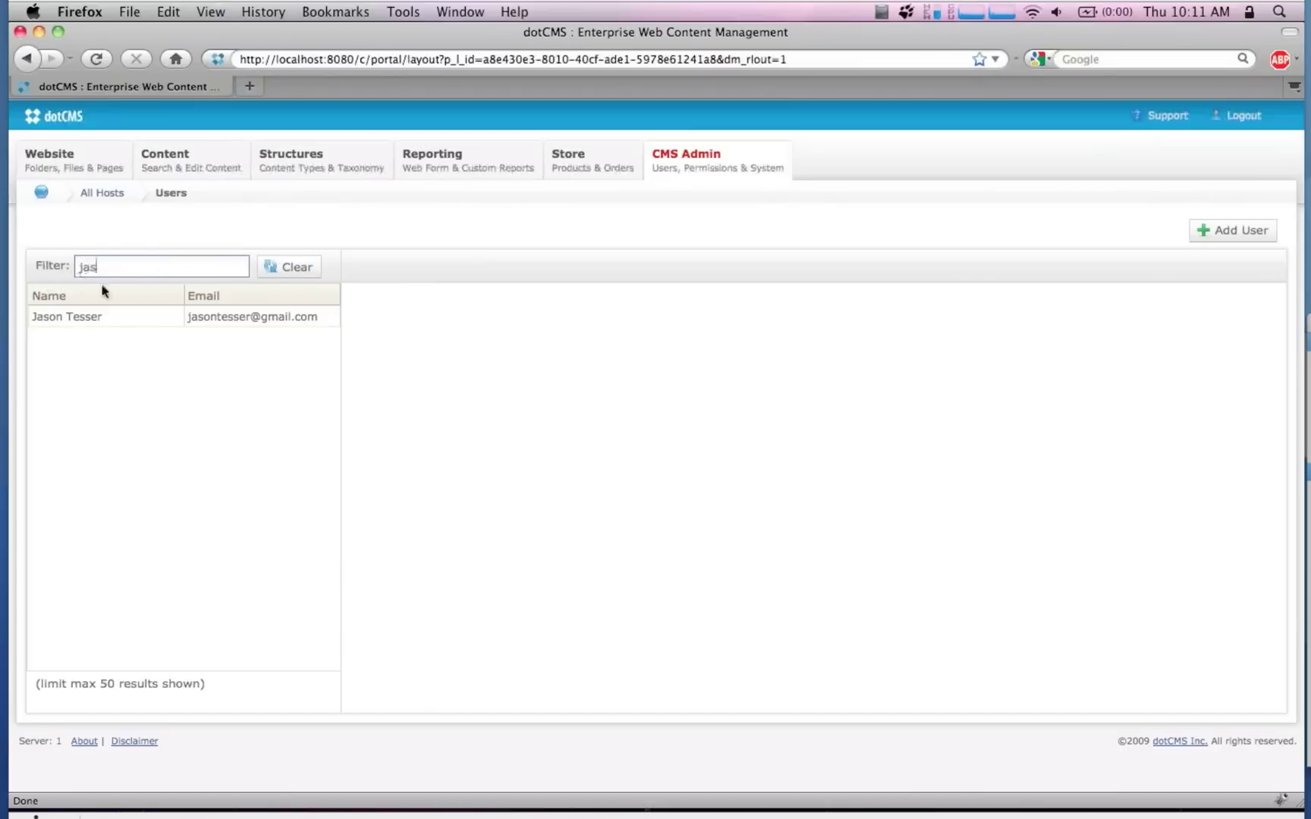
key(BackSpace)
key(BackSpace)
key(BackSpace)
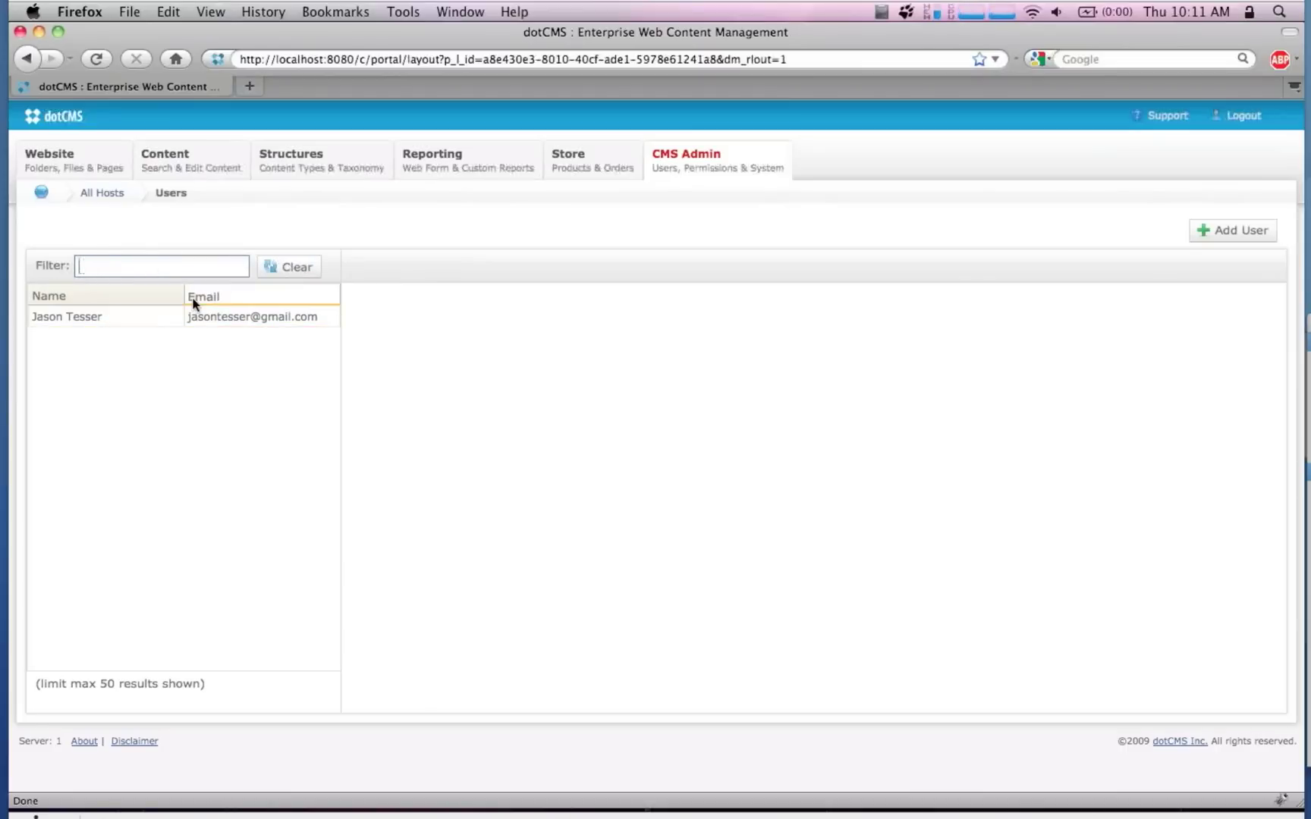
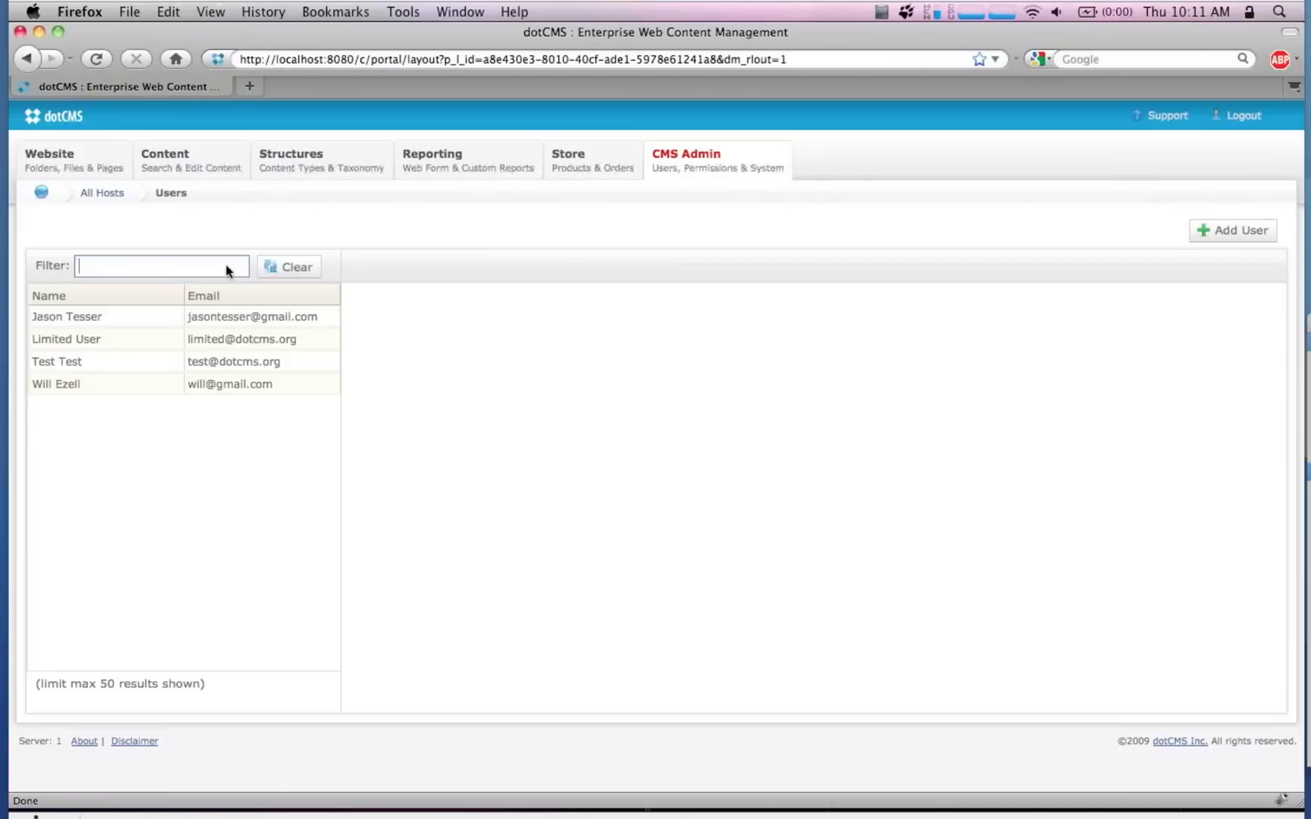
click(228, 270)
key(XF86AudioMute)
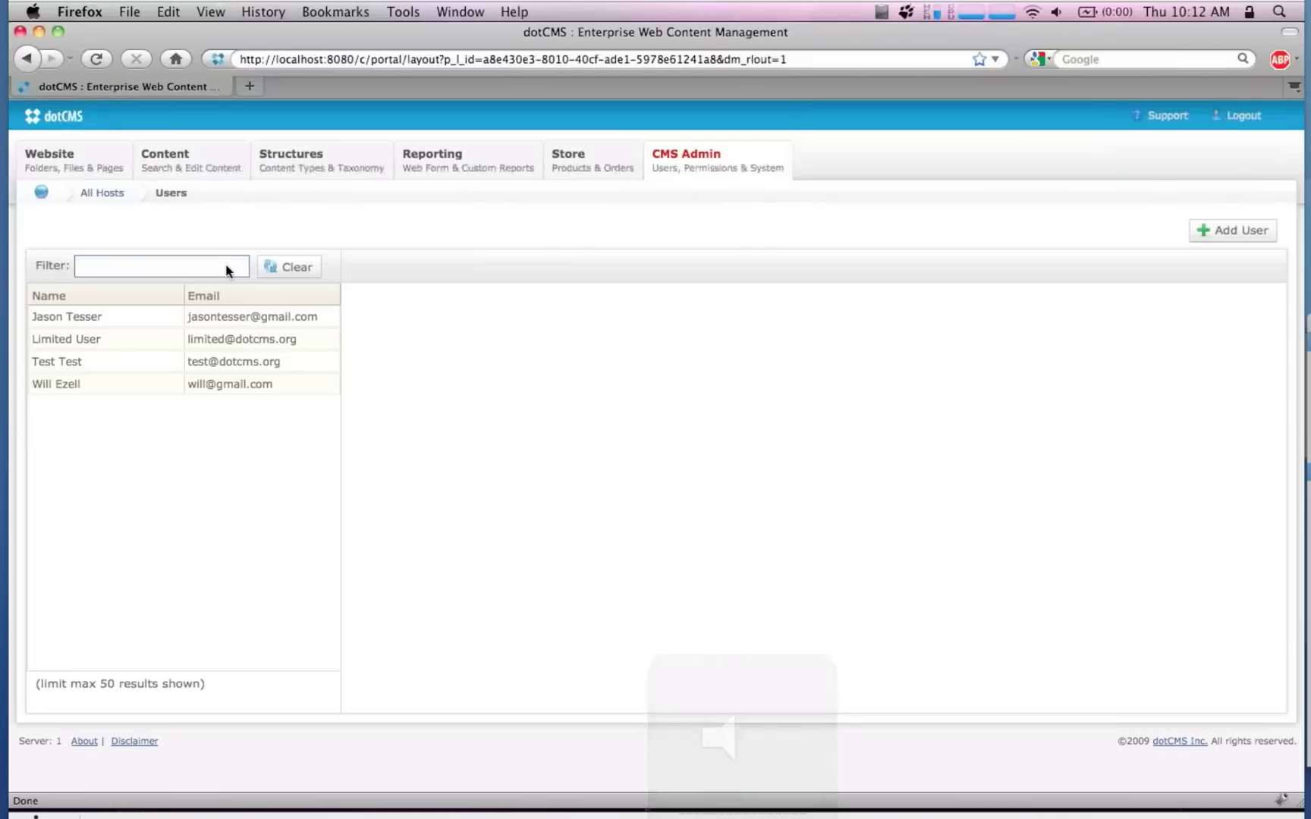
key(XF86AudioMute)
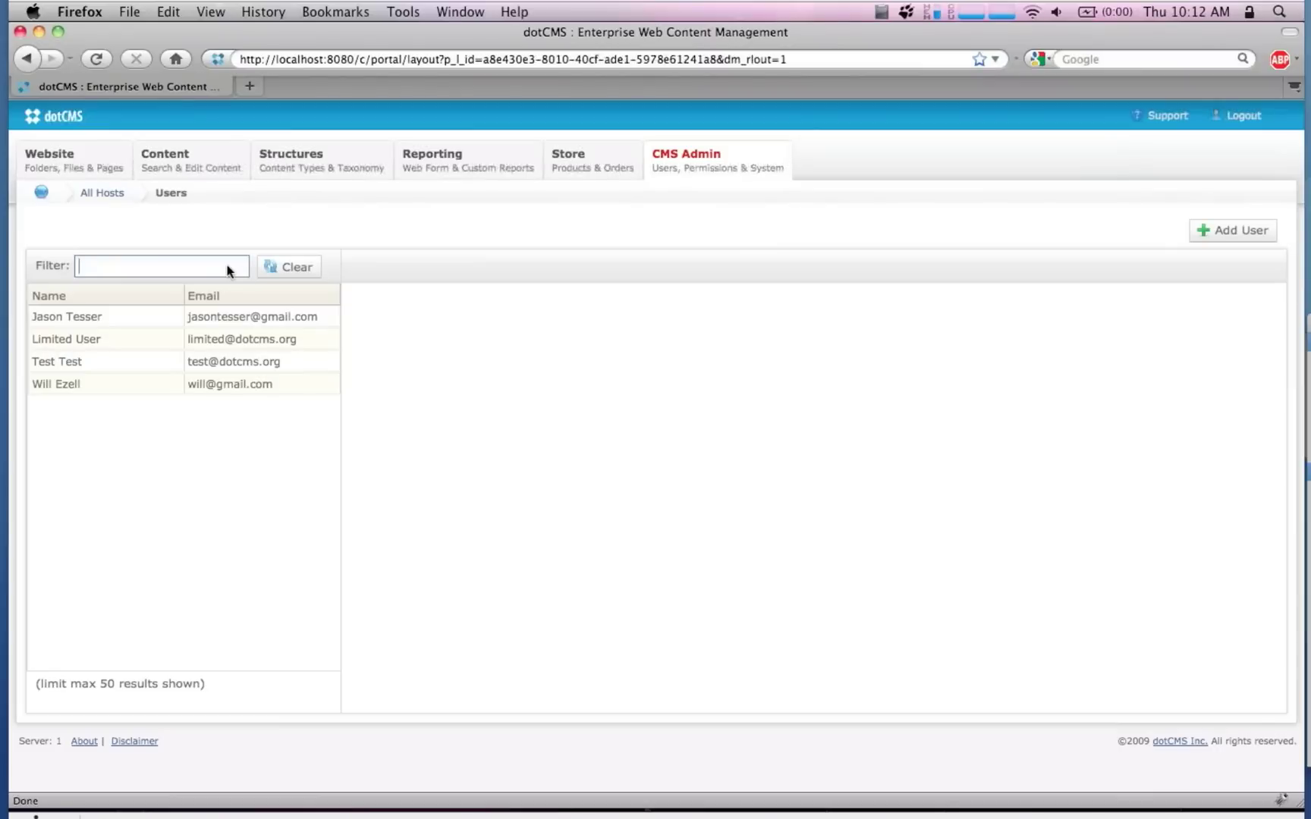
Start a new Web Page Content item and turn off WYSIWYG for its Body.
click(198, 174)
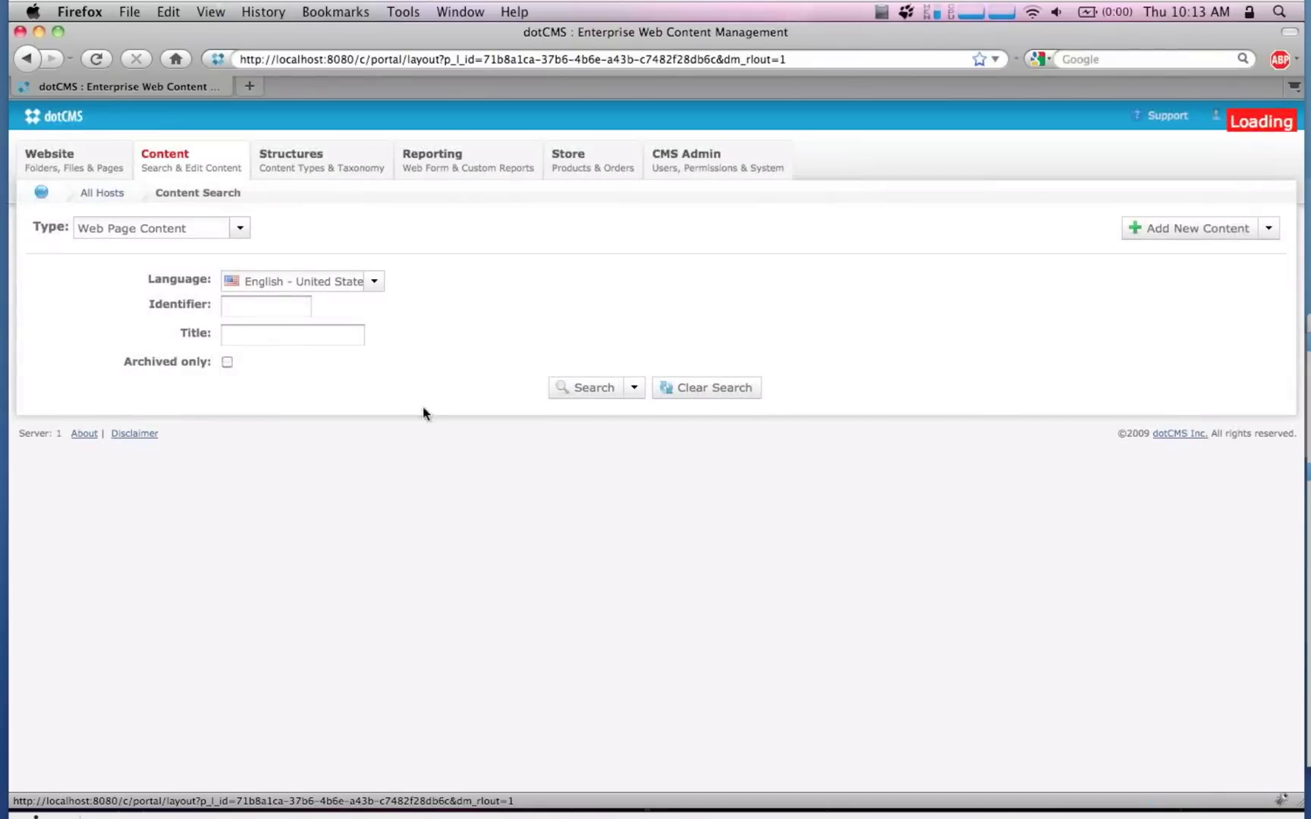
click(1143, 239)
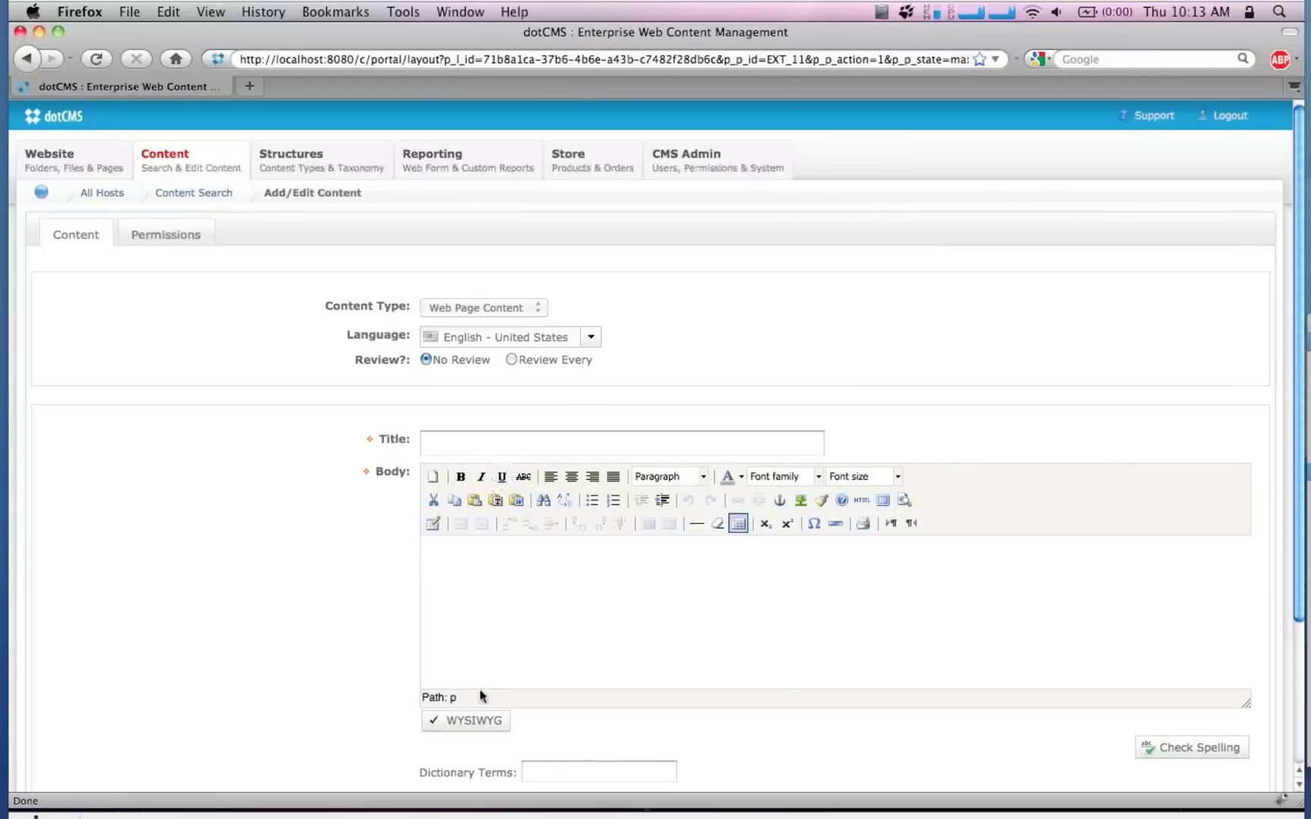
click(471, 721)
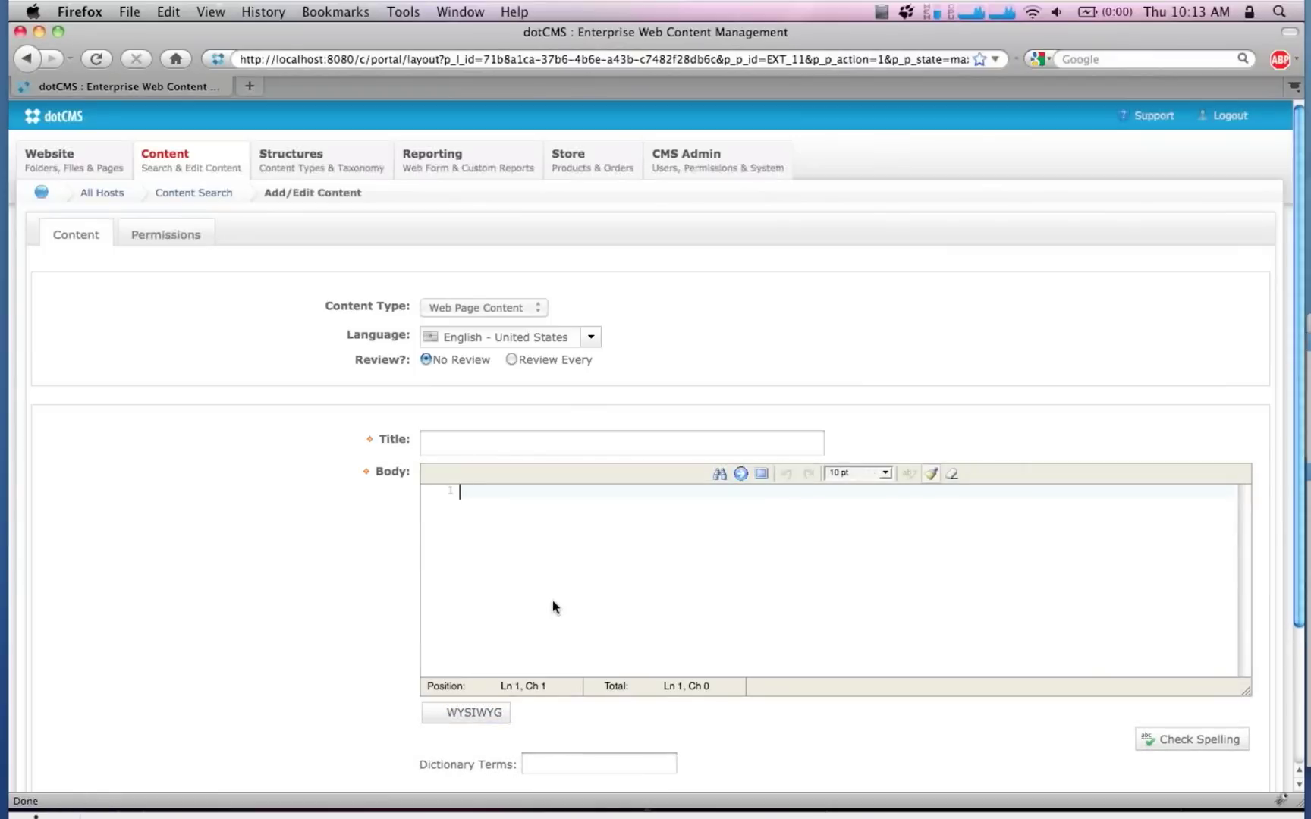
scroll(723, 535, down, 1)
Enter 'dlfkd' and '<div>' on separate lines in the Body code editor.
text(dlfkd)
key(Return)
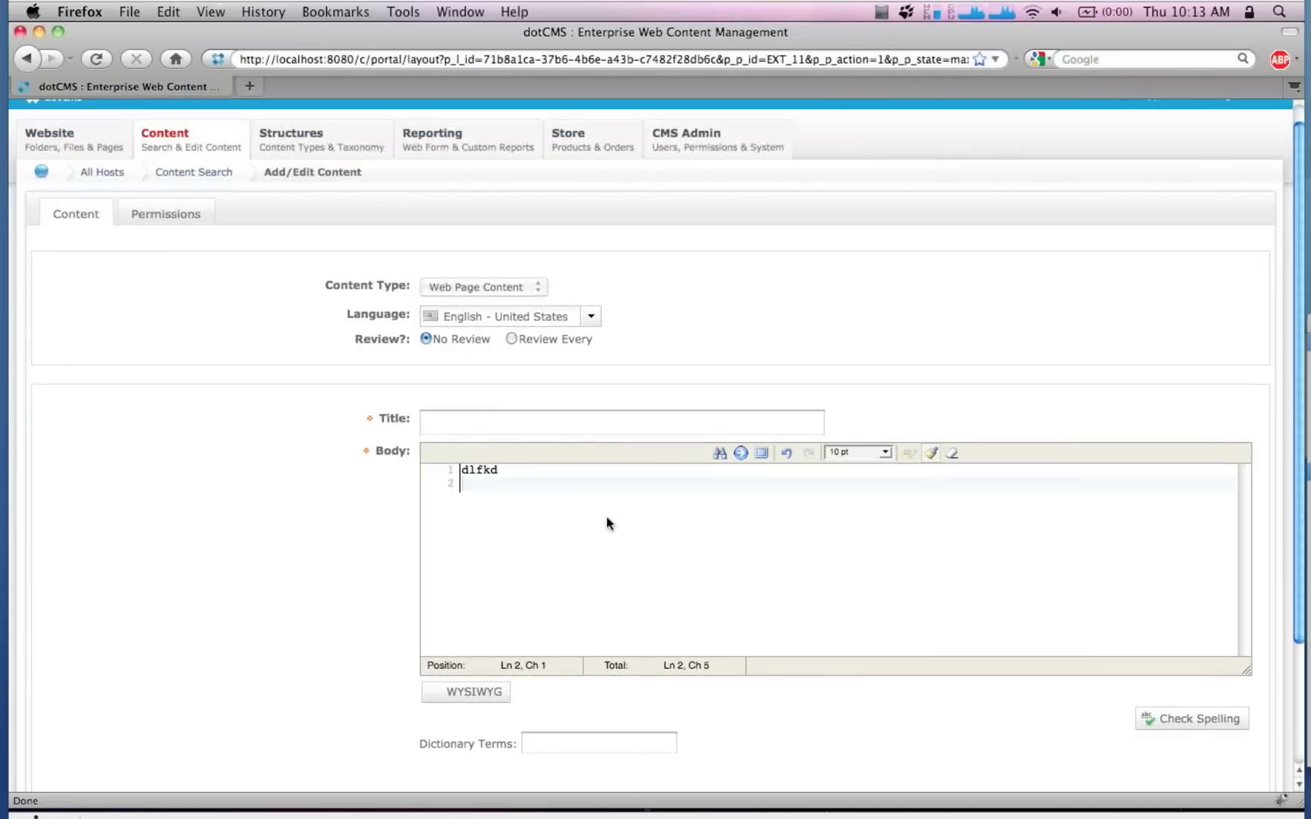
text(<div>)
key(Return)
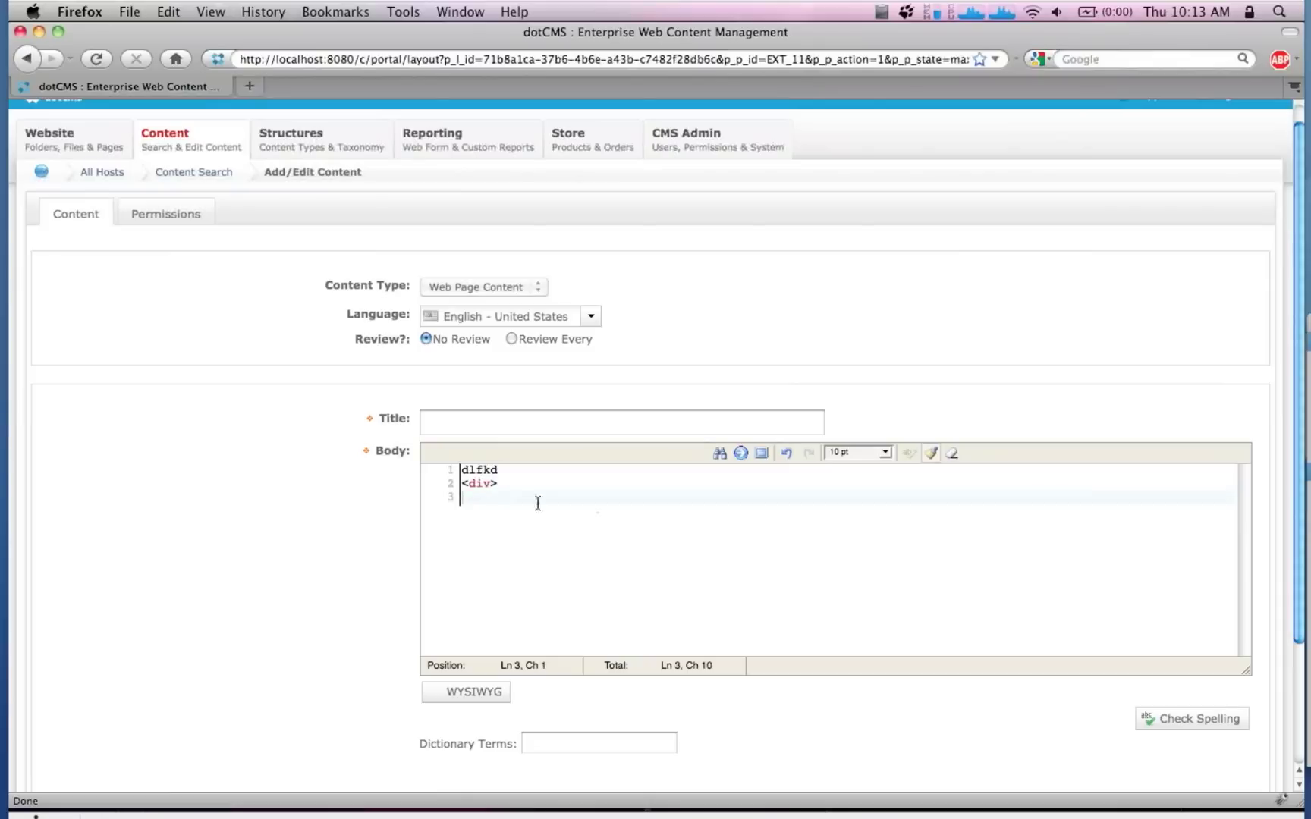
double_click(479, 484)
click(529, 592)
Re-enable WYSIWYG on the Body, confirm the warning, and return to Content Search.
scroll(531, 652, down, 1)
click(465, 659)
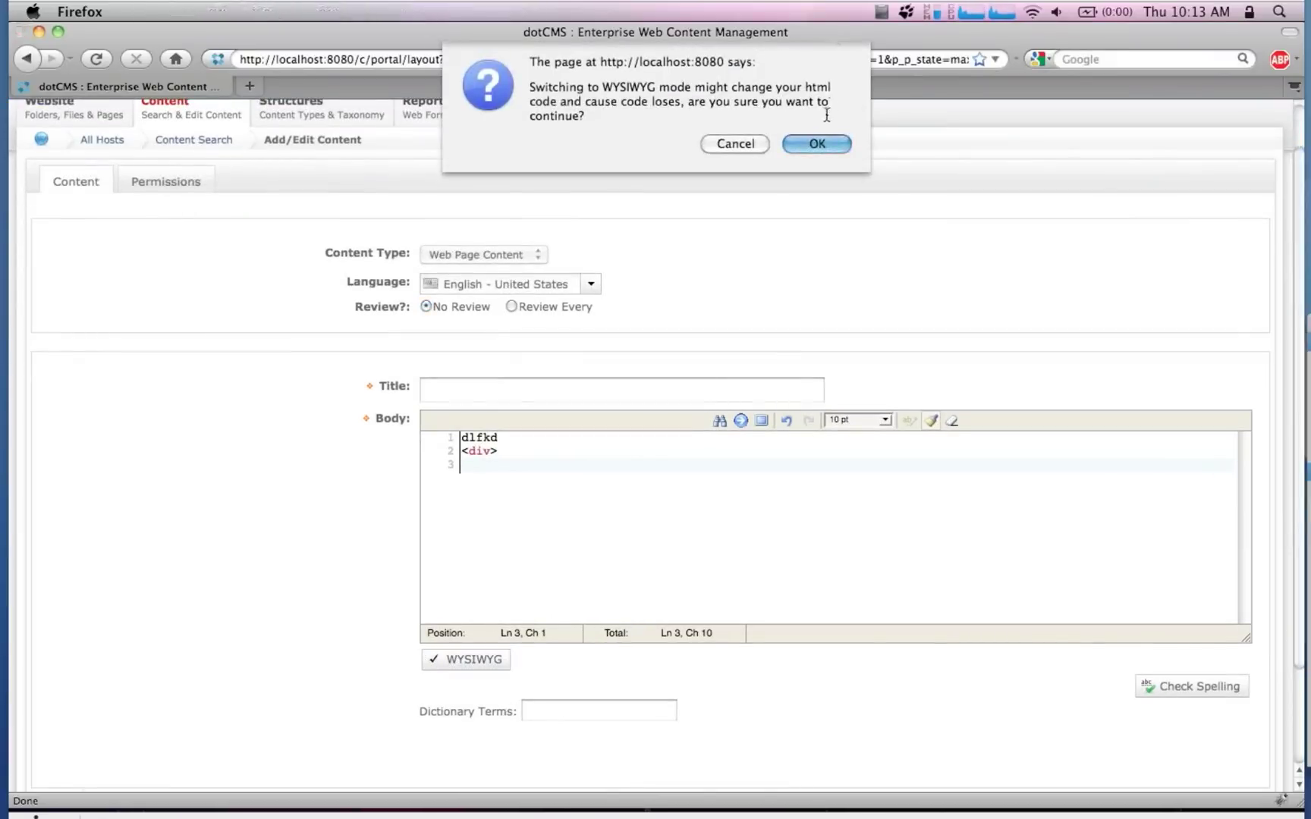
click(808, 148)
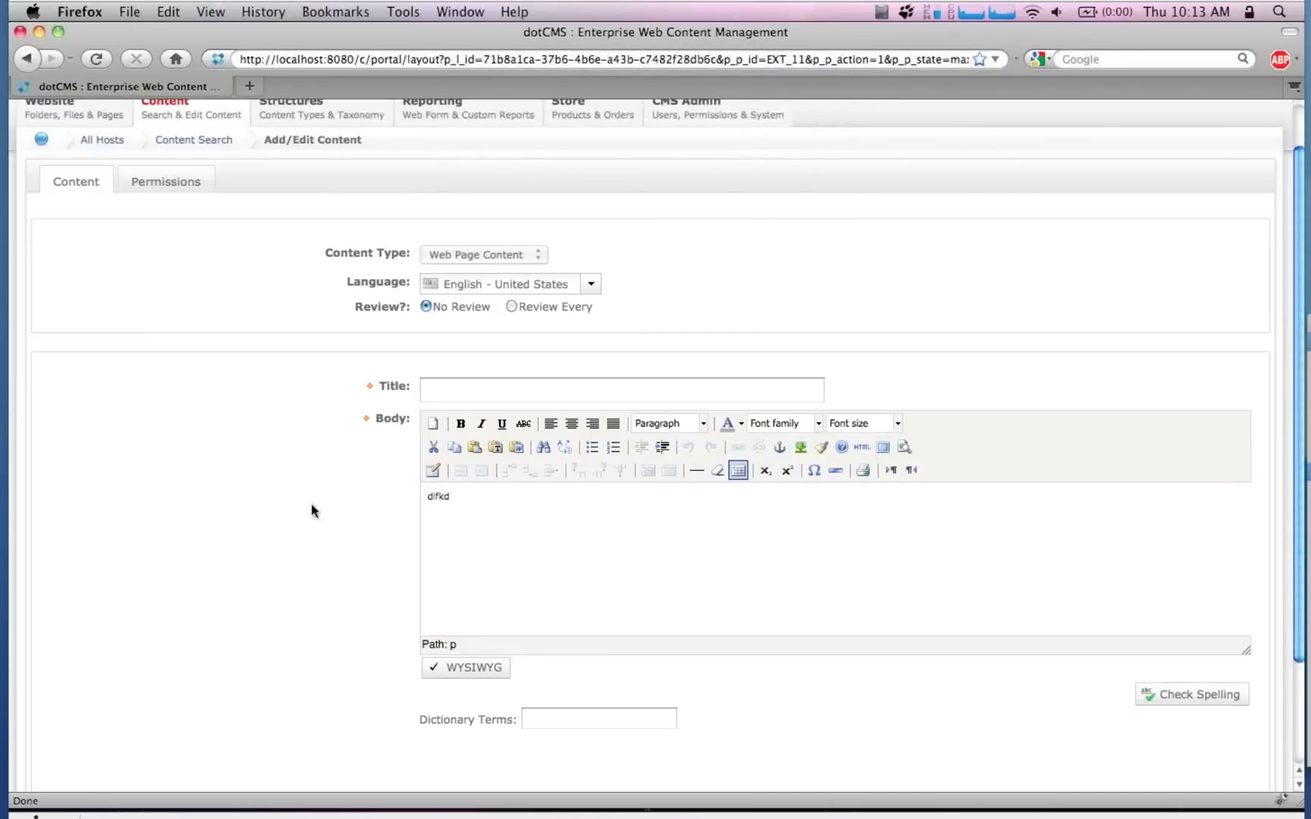
scroll(170, 357, up, 2)
click(160, 158)
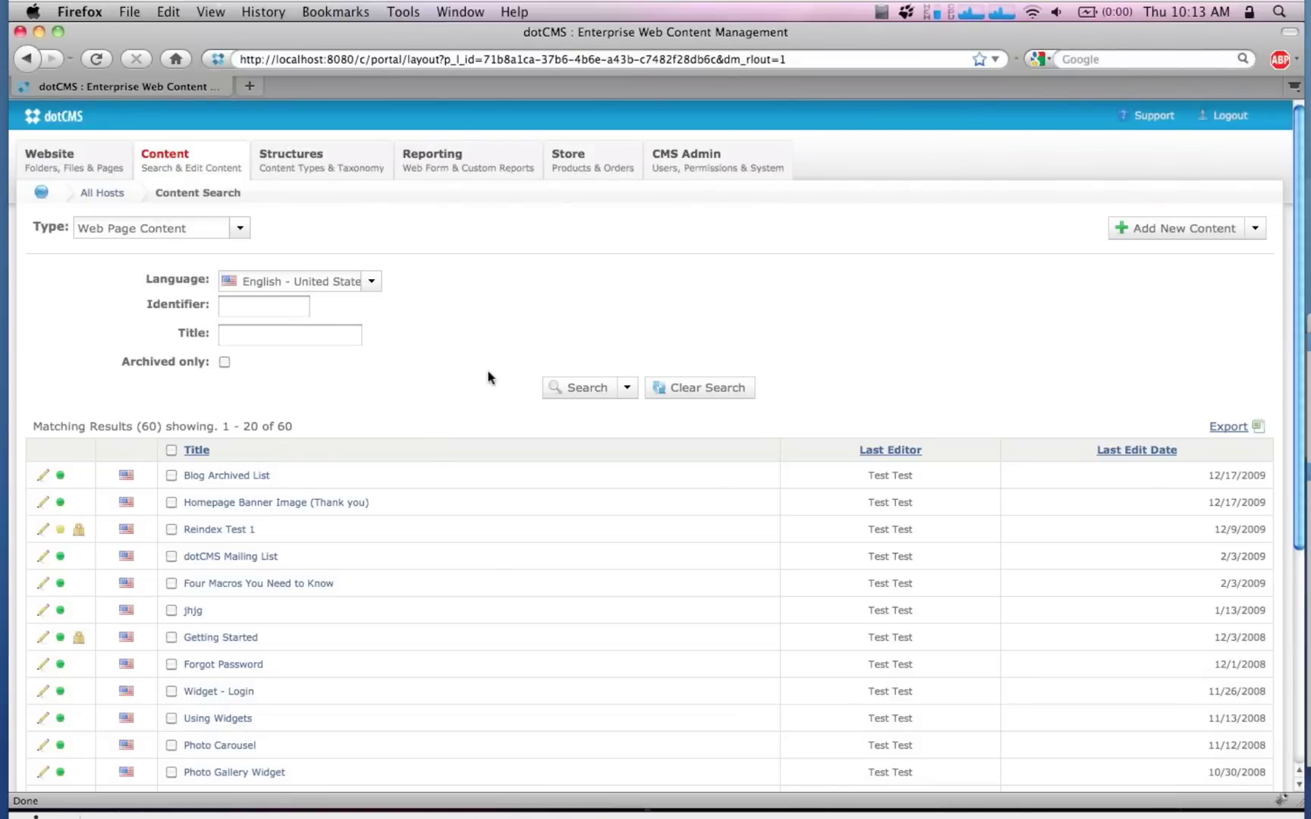
Search Web Page Content with Title 'blog' and expand the Search button's options.
scroll(404, 521, down, 3)
scroll(403, 516, up, 3)
scroll(403, 516, down, 1)
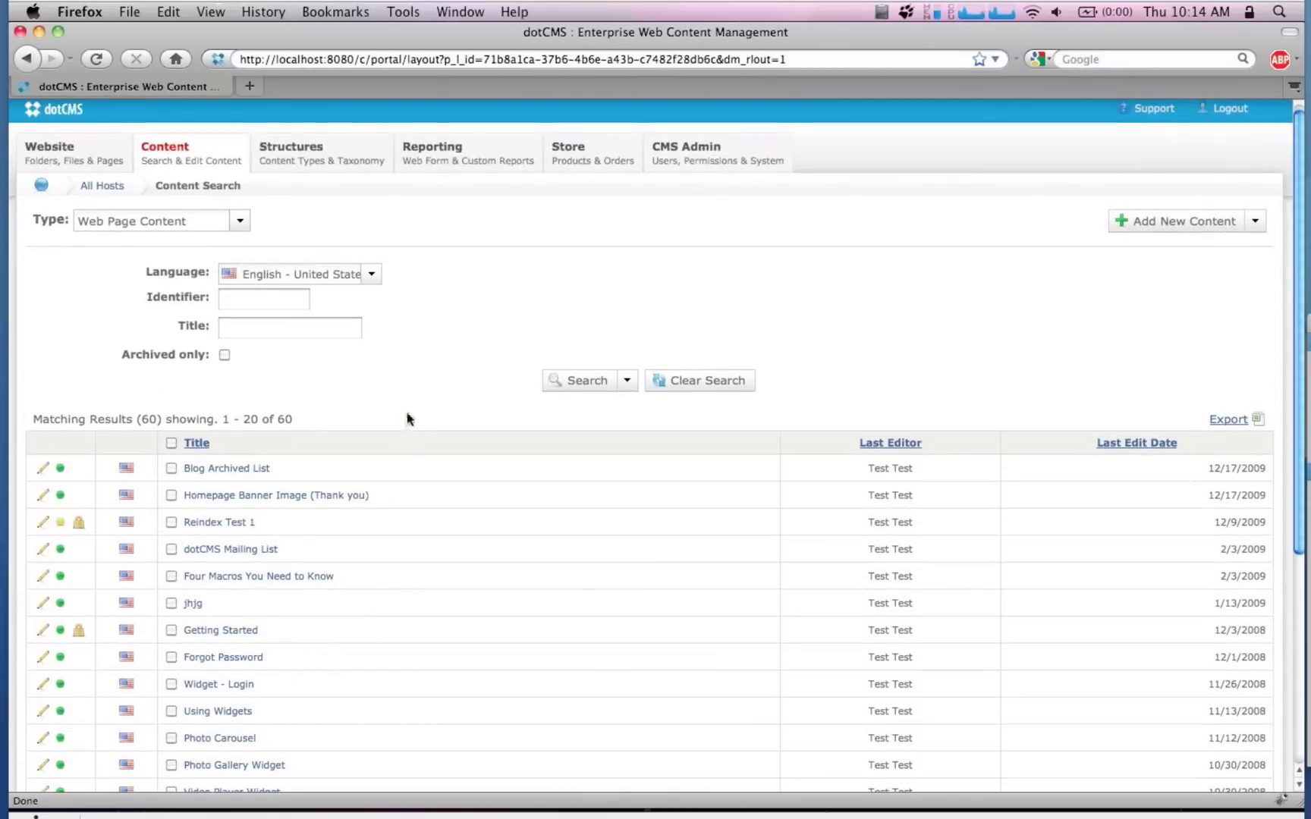
click(305, 305)
key(Tab)
text(blog)
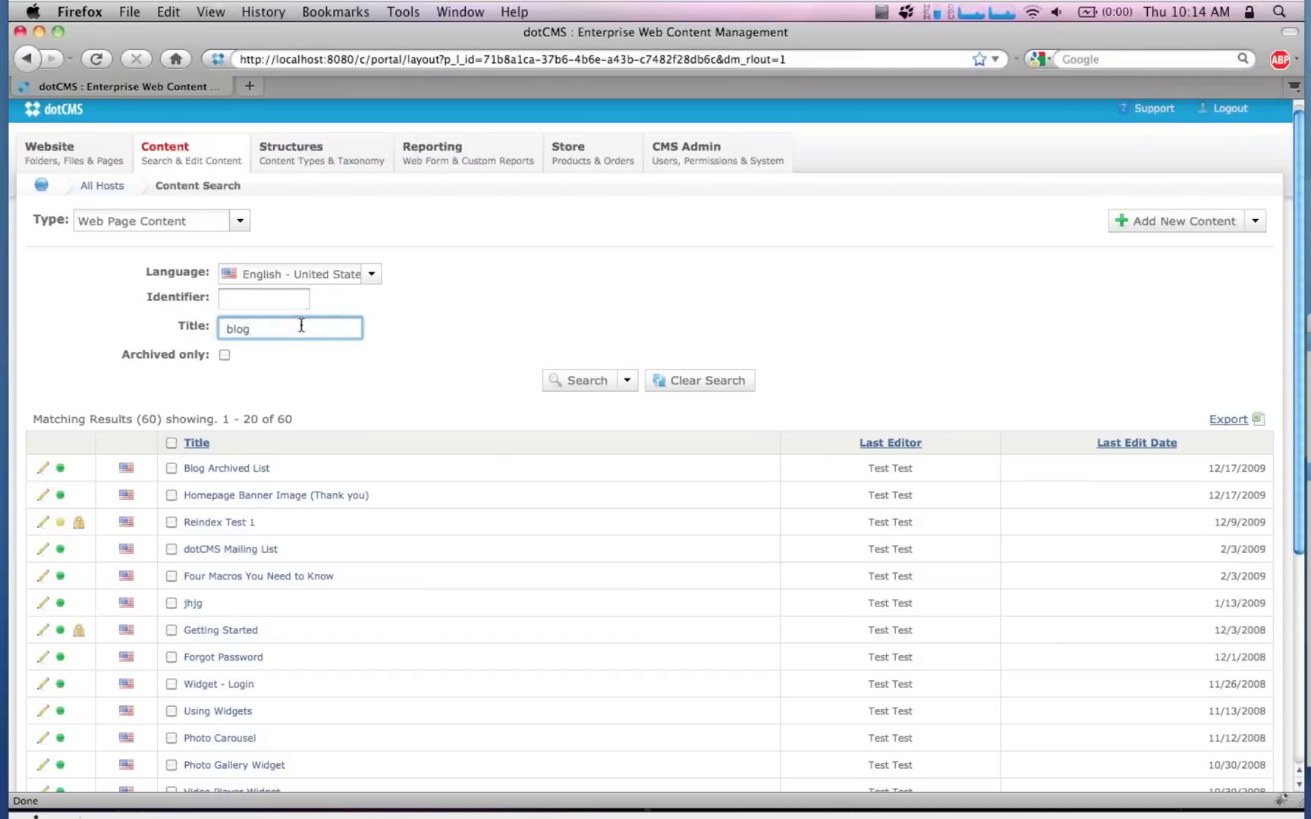
click(552, 380)
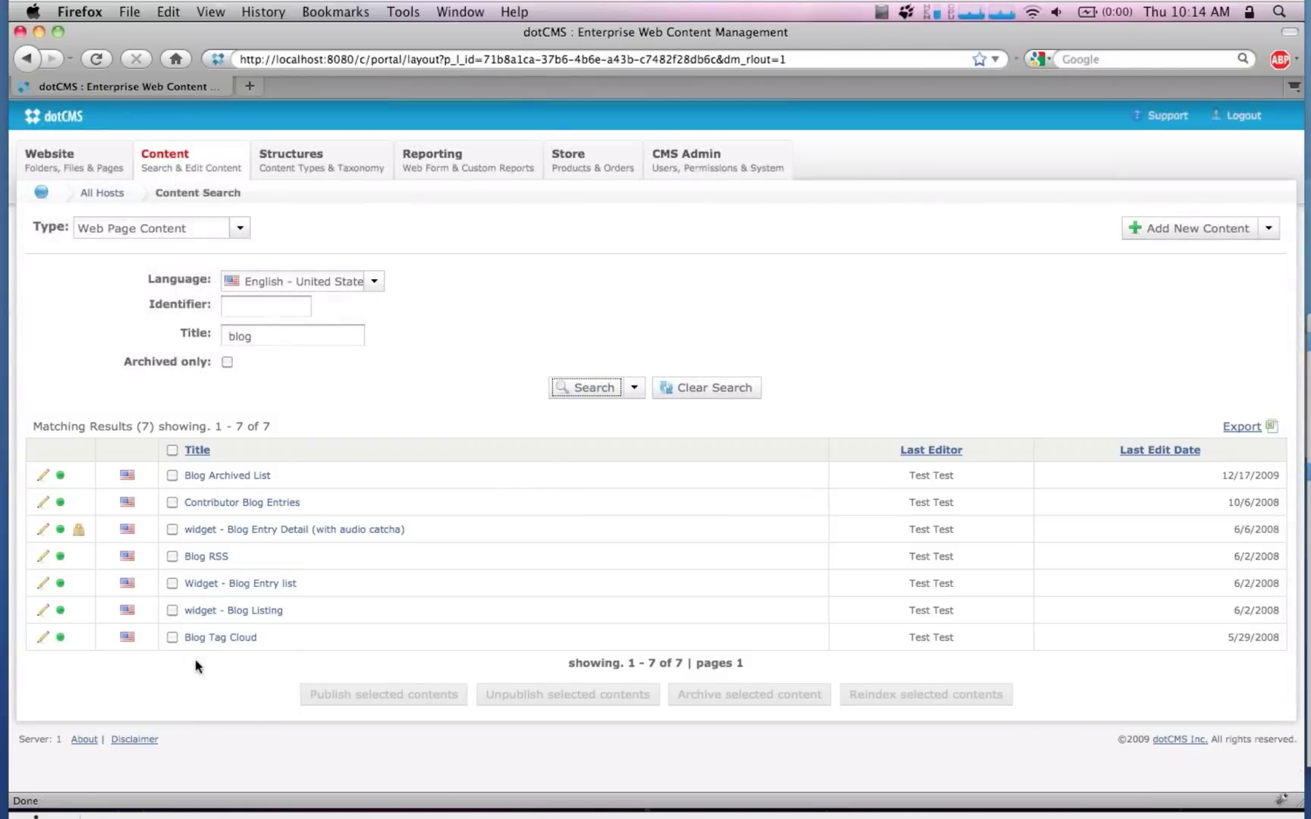
click(634, 388)
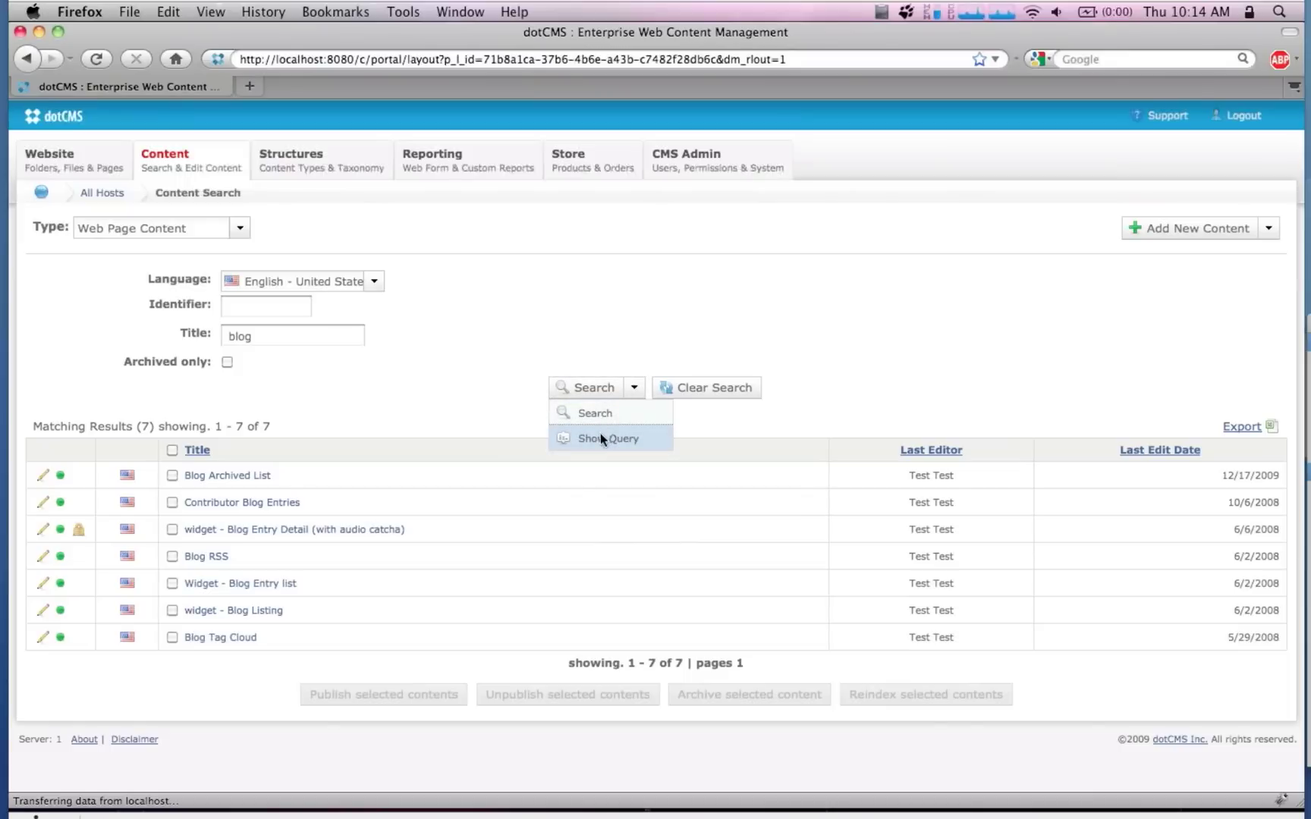
Choose Show Query and select the generated pullContent query line.
click(600, 437)
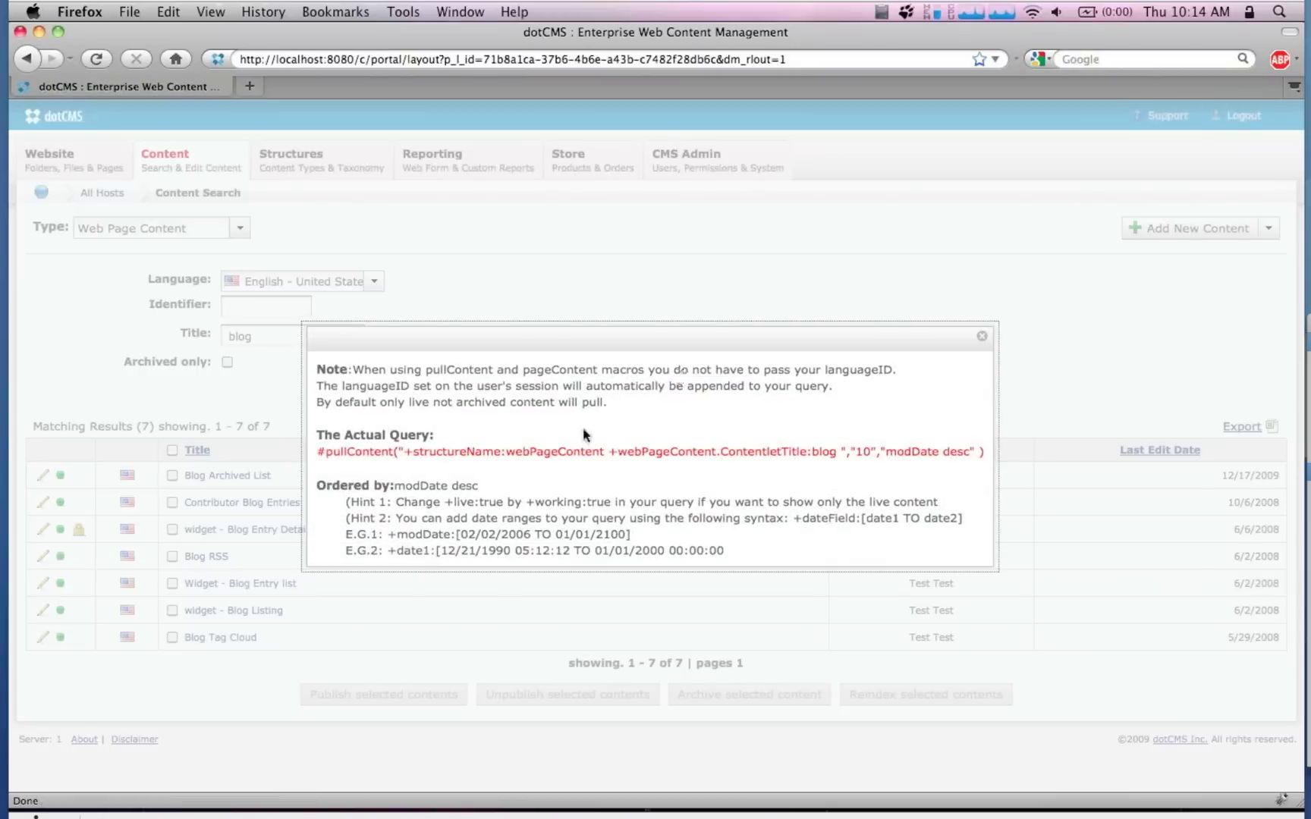
double_click(333, 454)
triple_click(333, 454)
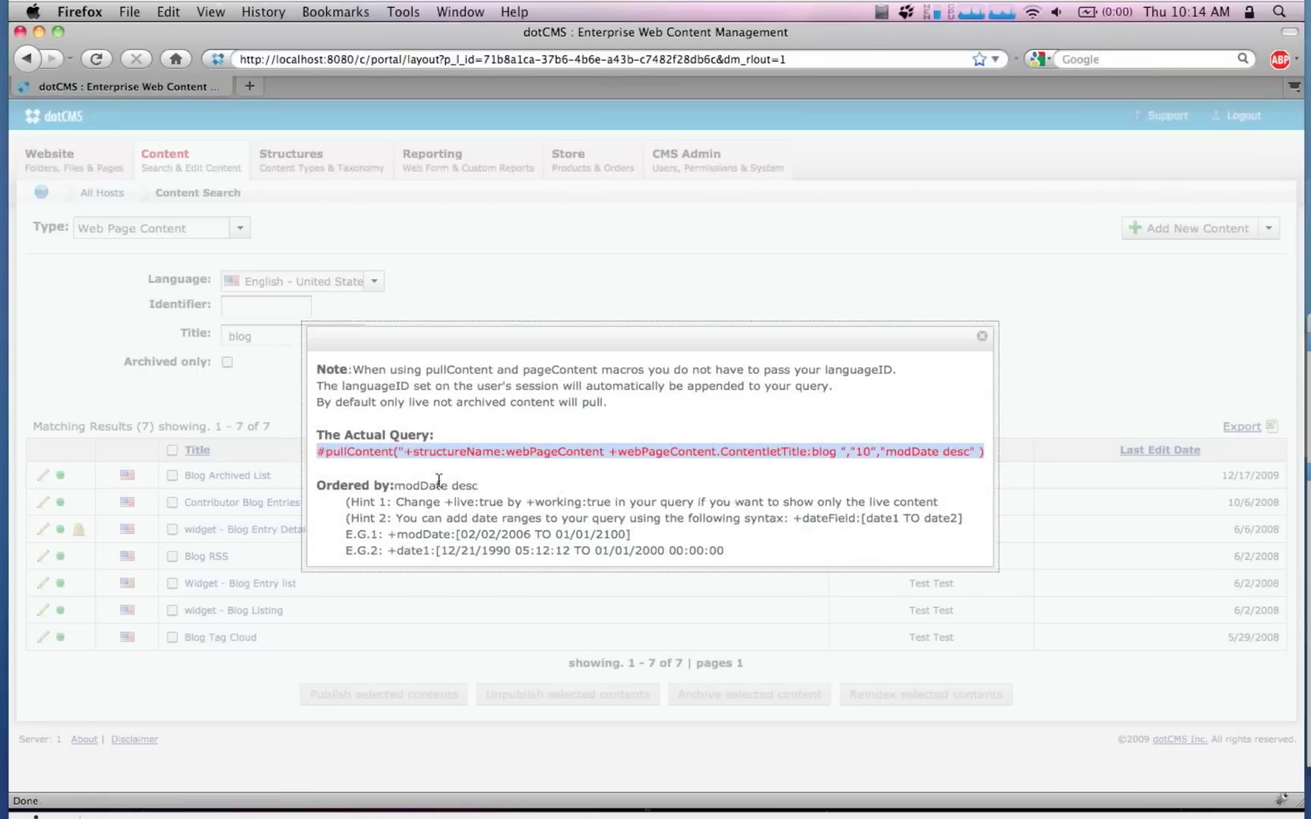
click(332, 459)
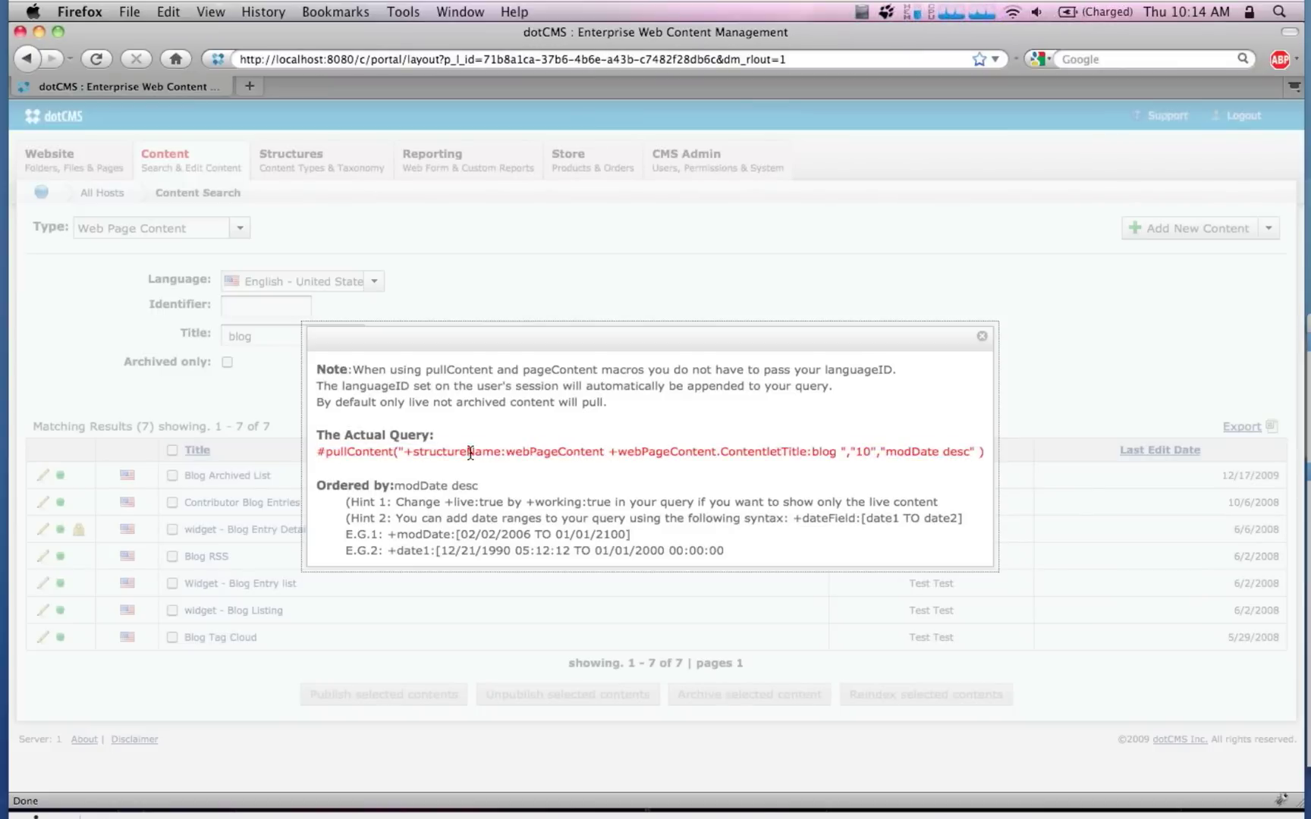
Highlight the structureName clause and the webPageContent name within the query.
drag(406, 453, 499, 454)
click(560, 455)
double_click(560, 455)
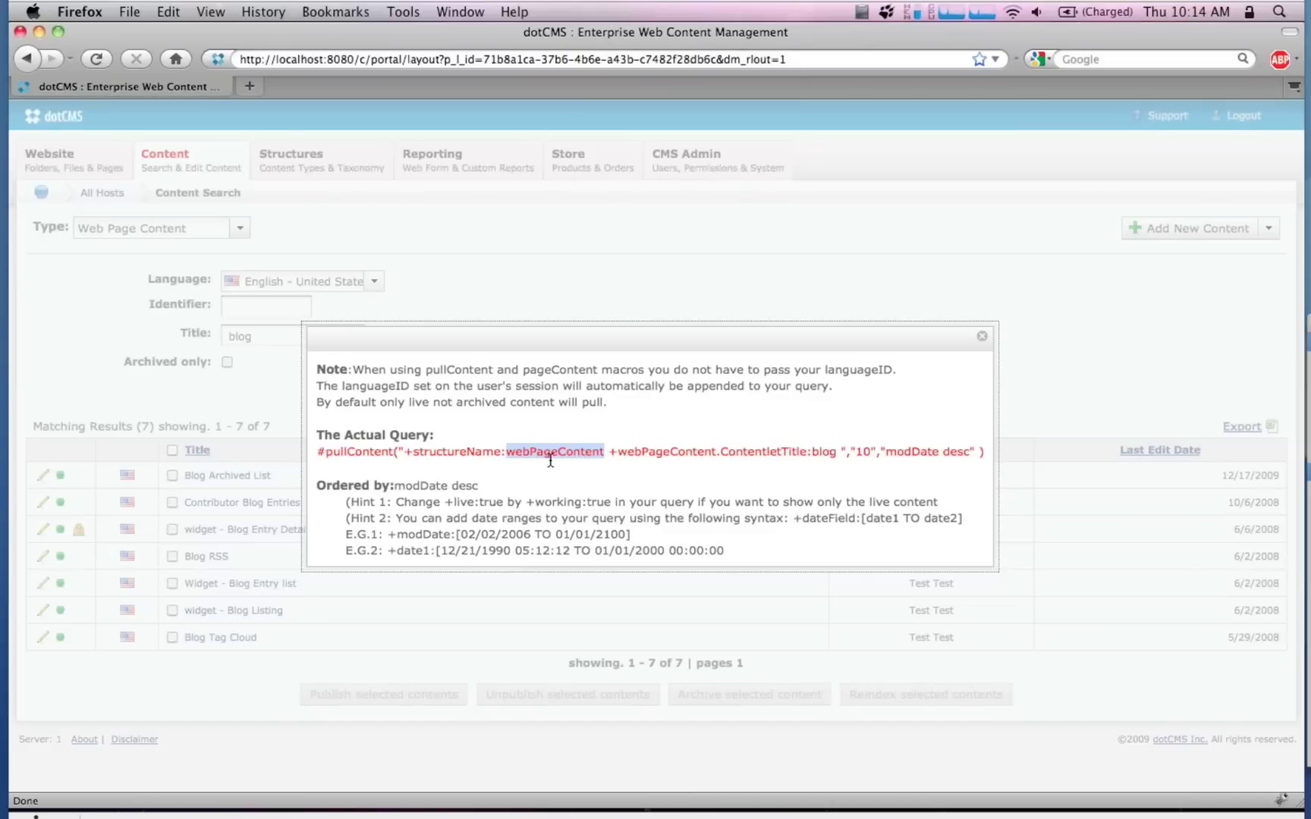
double_click(444, 452)
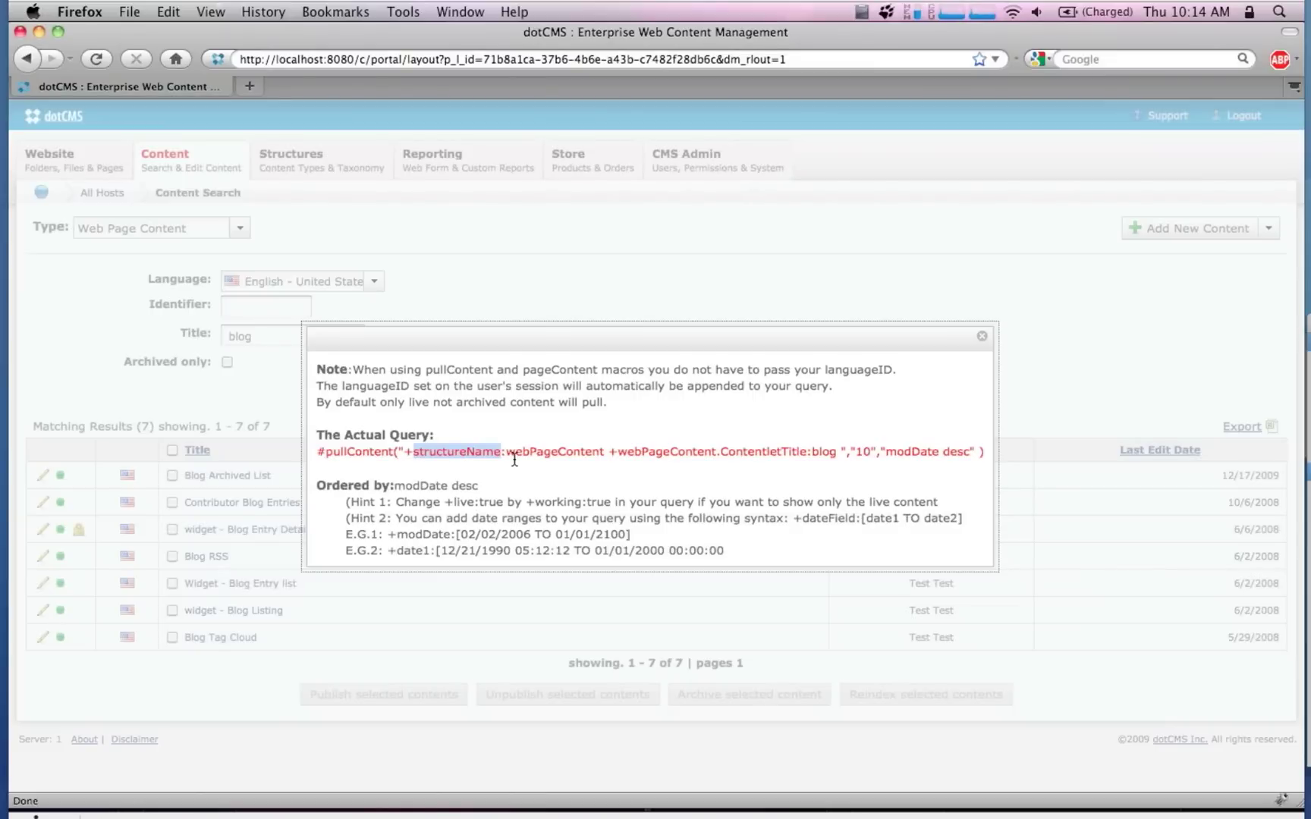
click(665, 451)
double_click(664, 453)
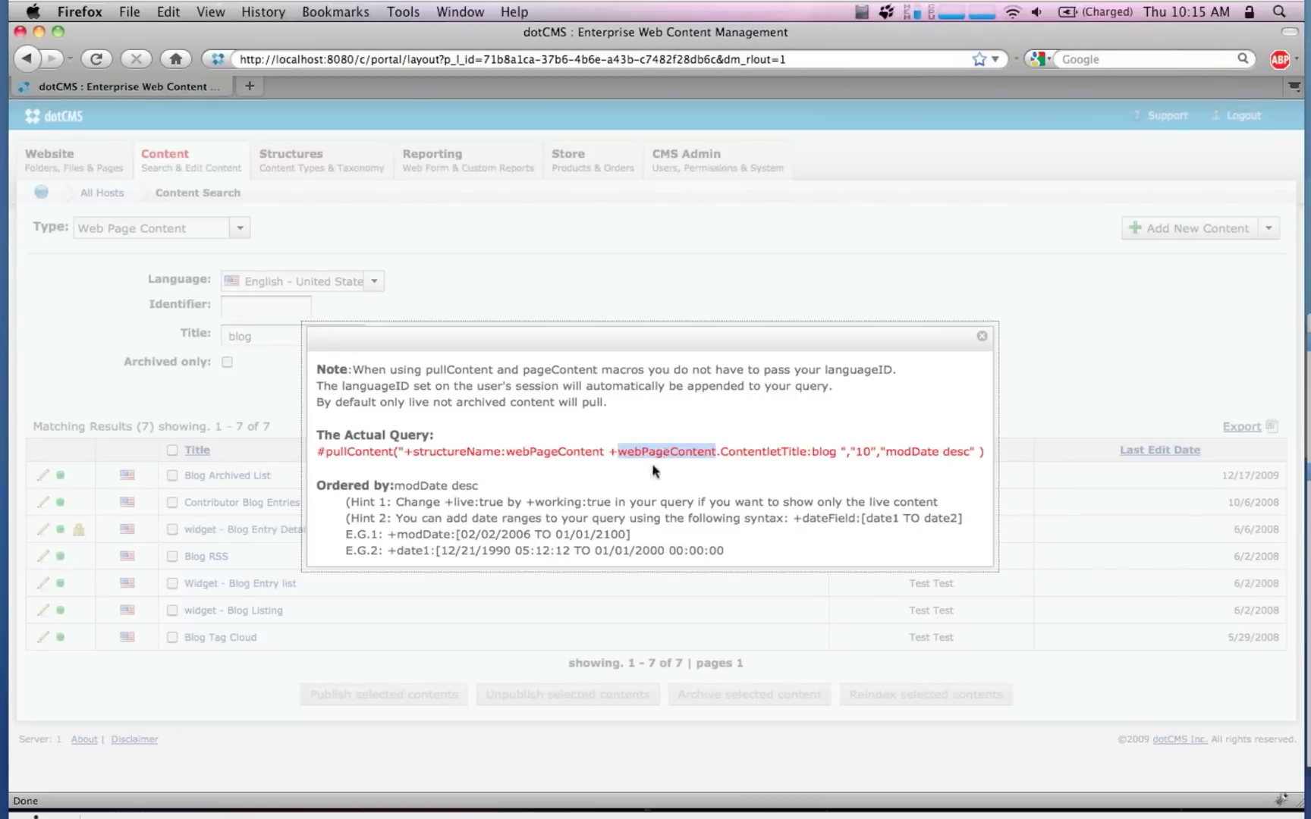
double_click(462, 453)
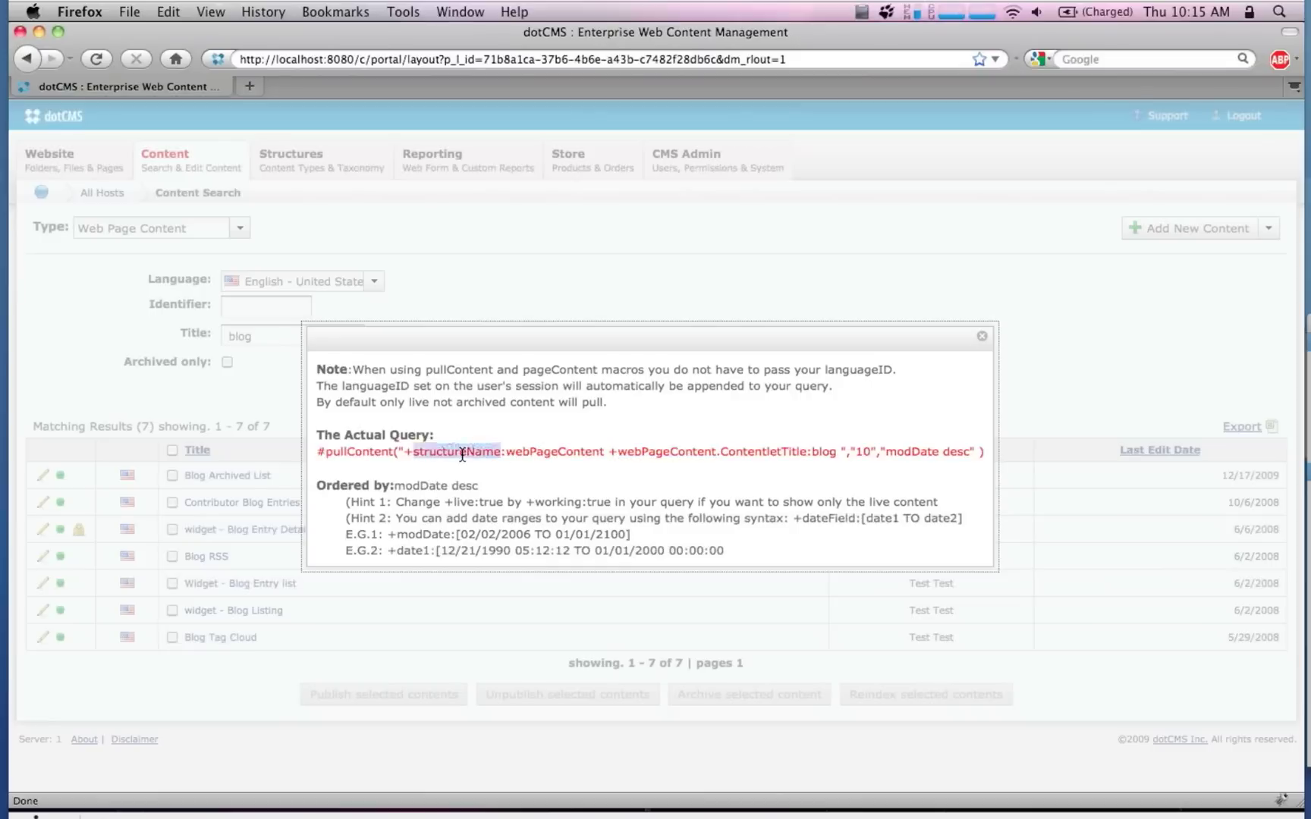
double_click(536, 452)
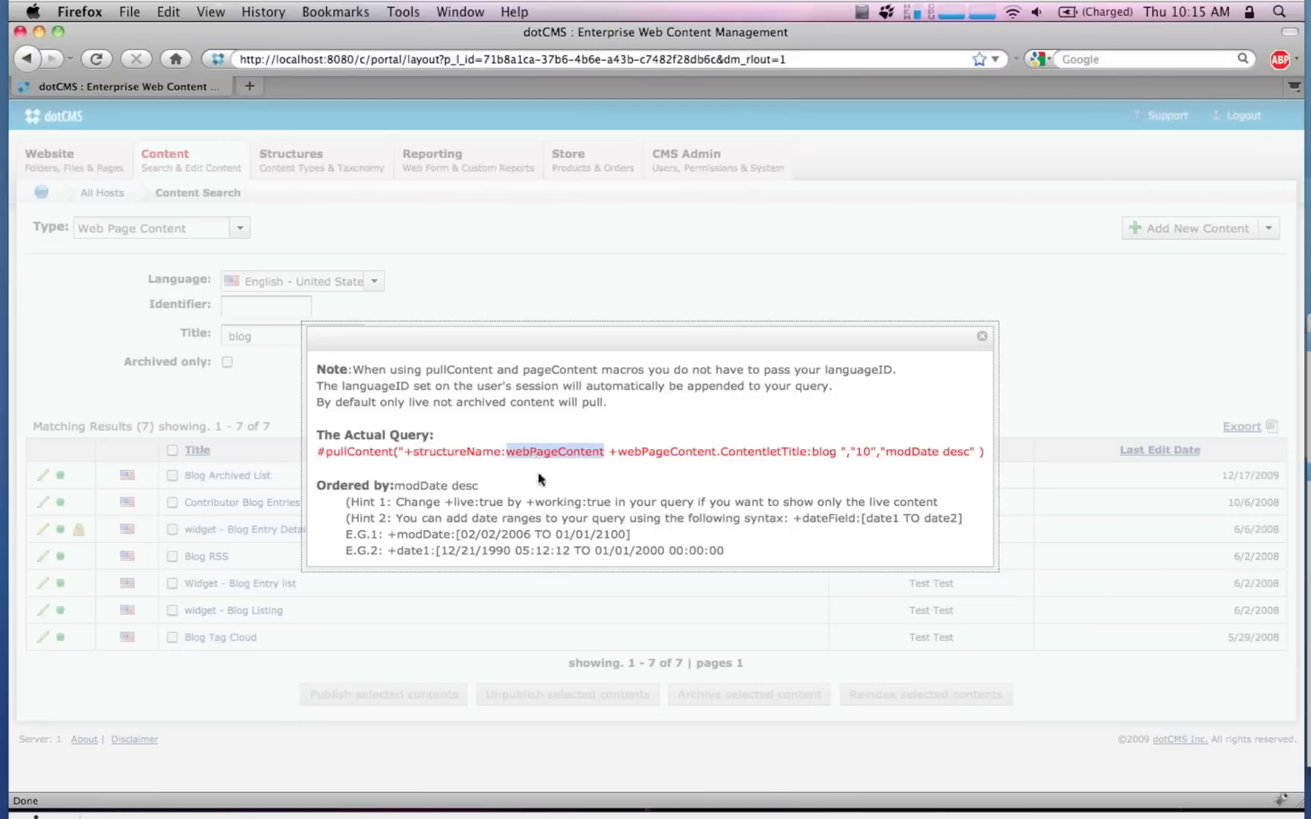
click(621, 453)
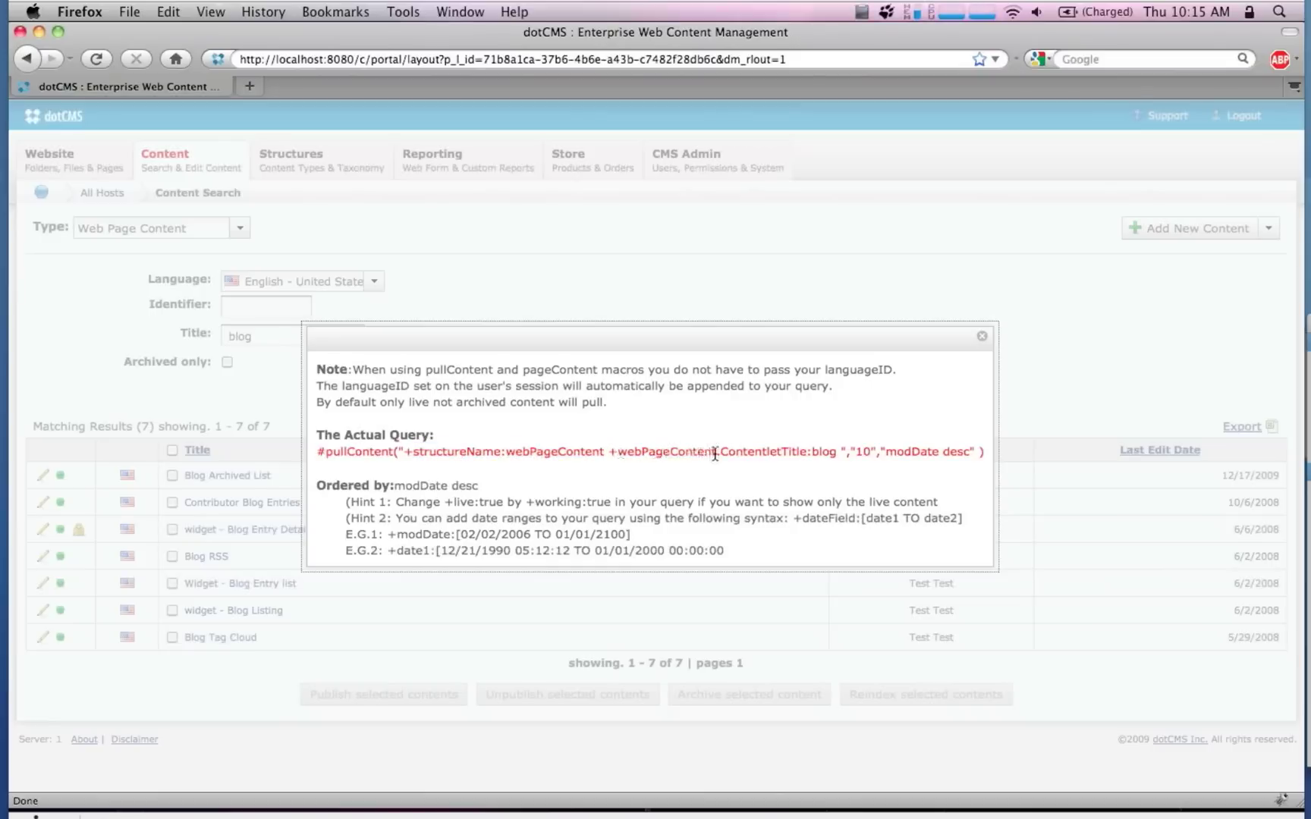
double_click(745, 453)
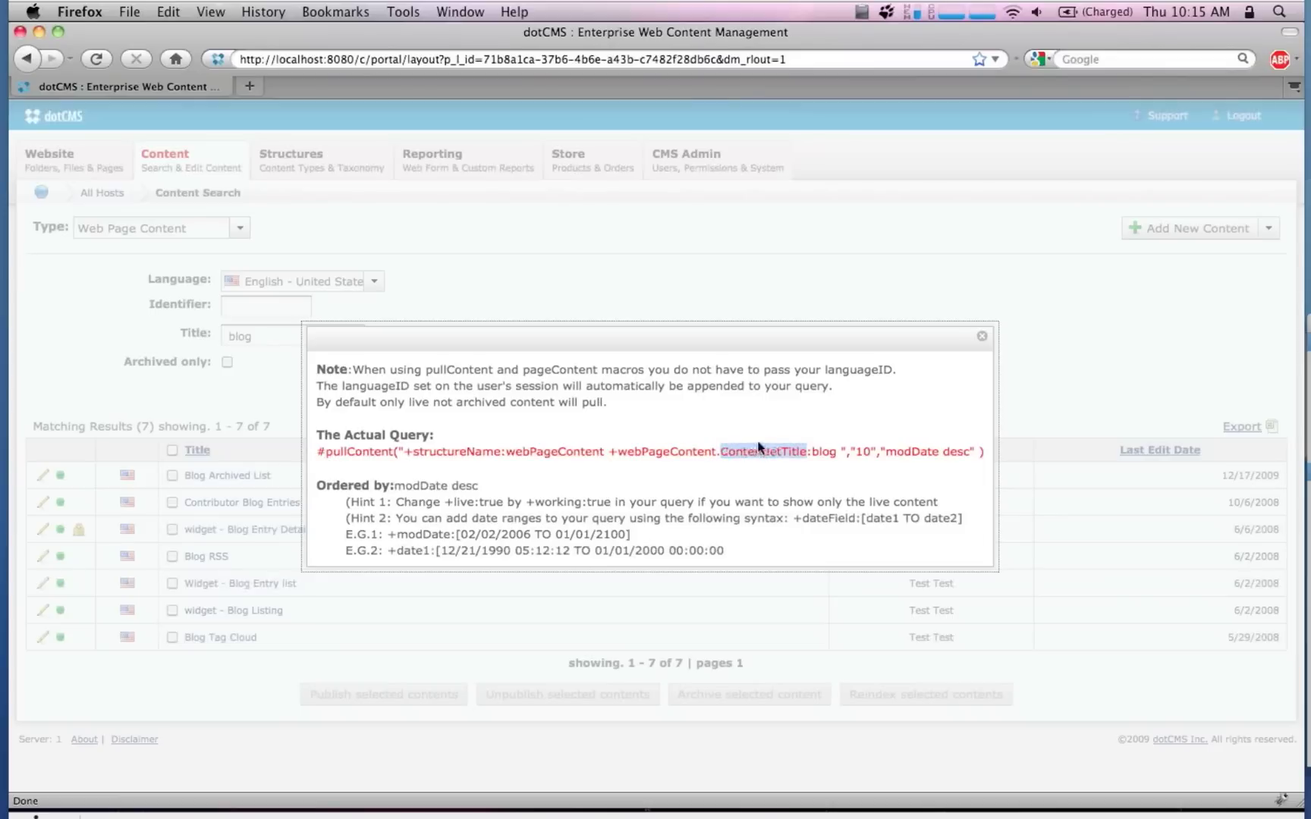
click(810, 453)
double_click(825, 453)
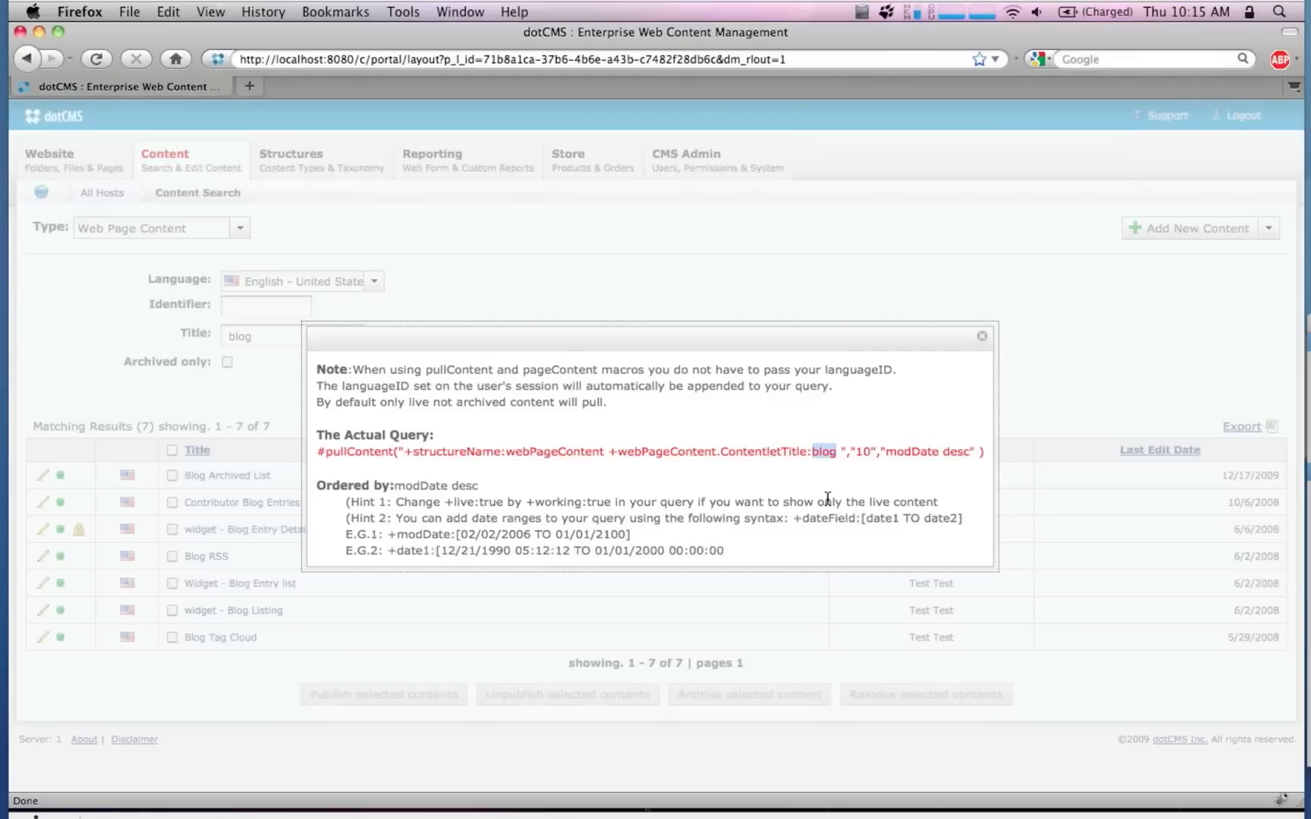
triple_click(546, 456)
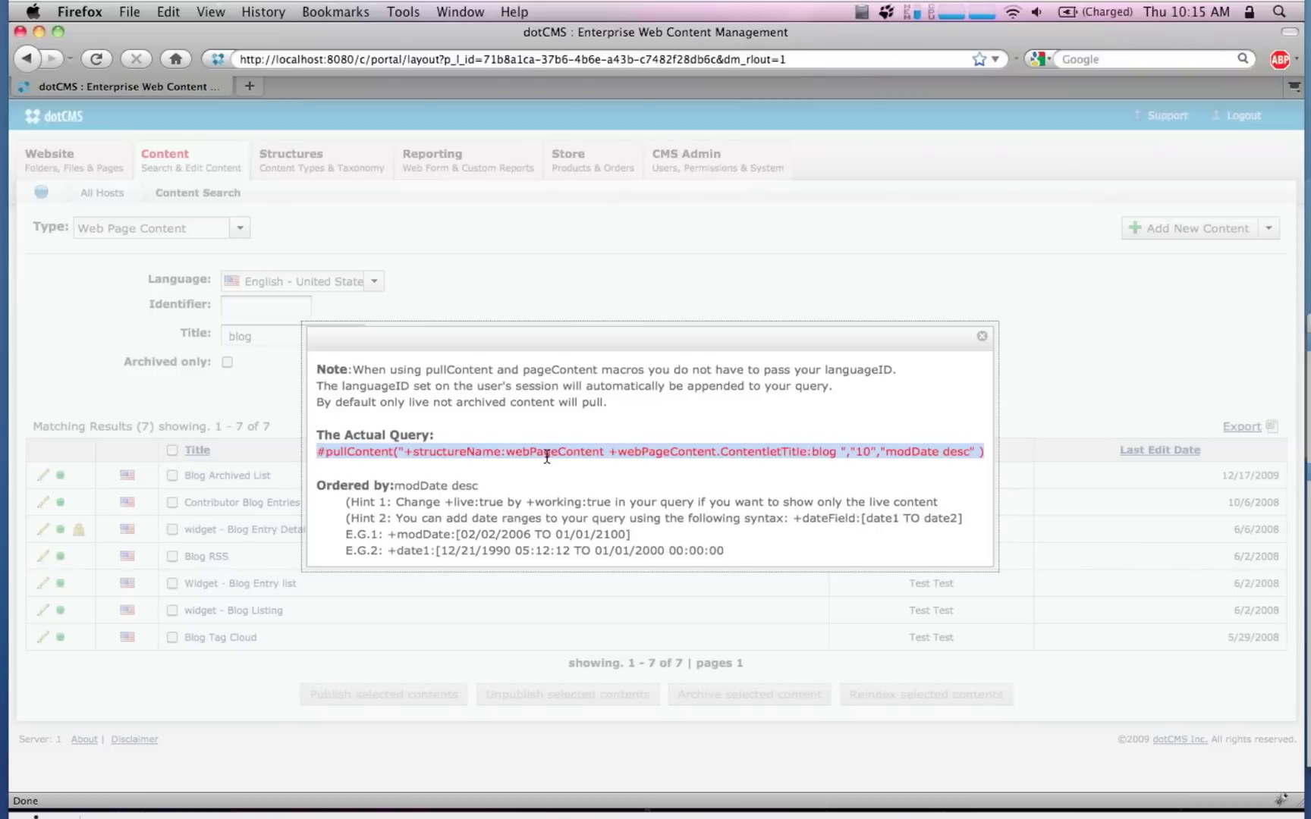